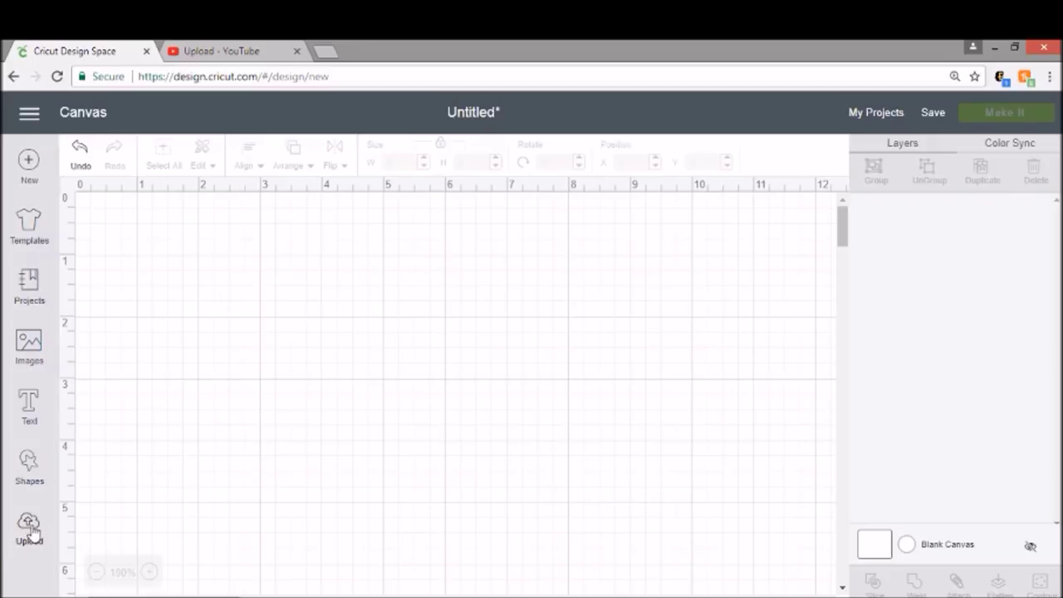
# Start a new image upload and pick the fox picture from the cricut folder.
pyautogui.click(29, 531)
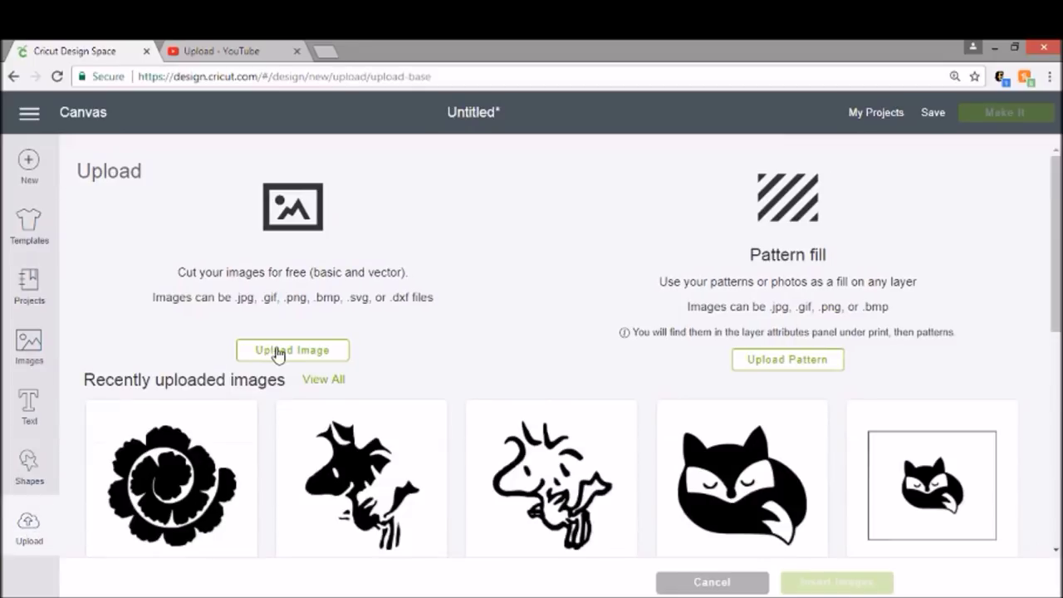
pyautogui.click(279, 352)
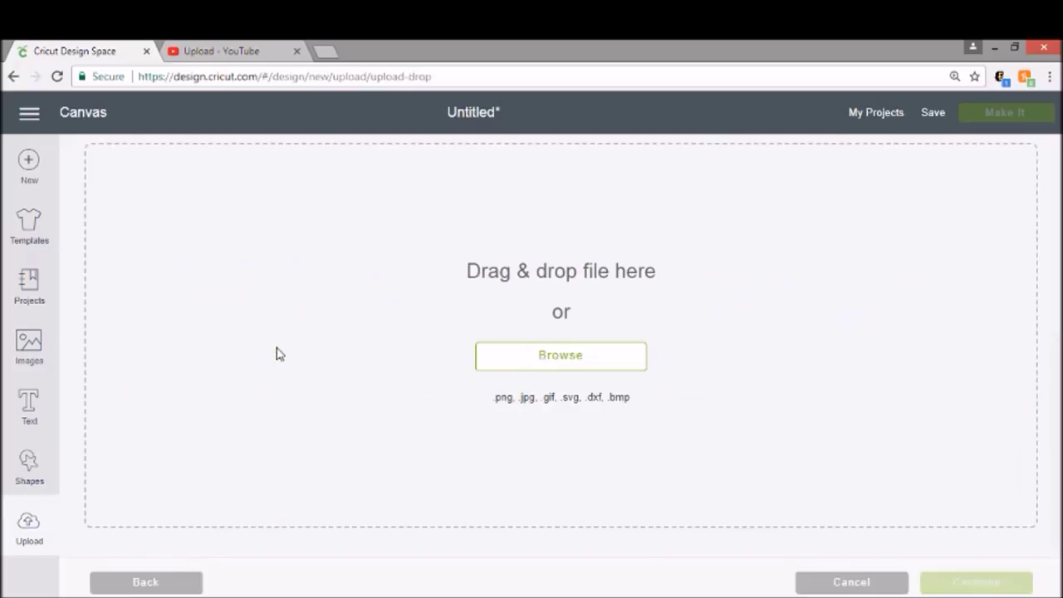
pyautogui.click(515, 359)
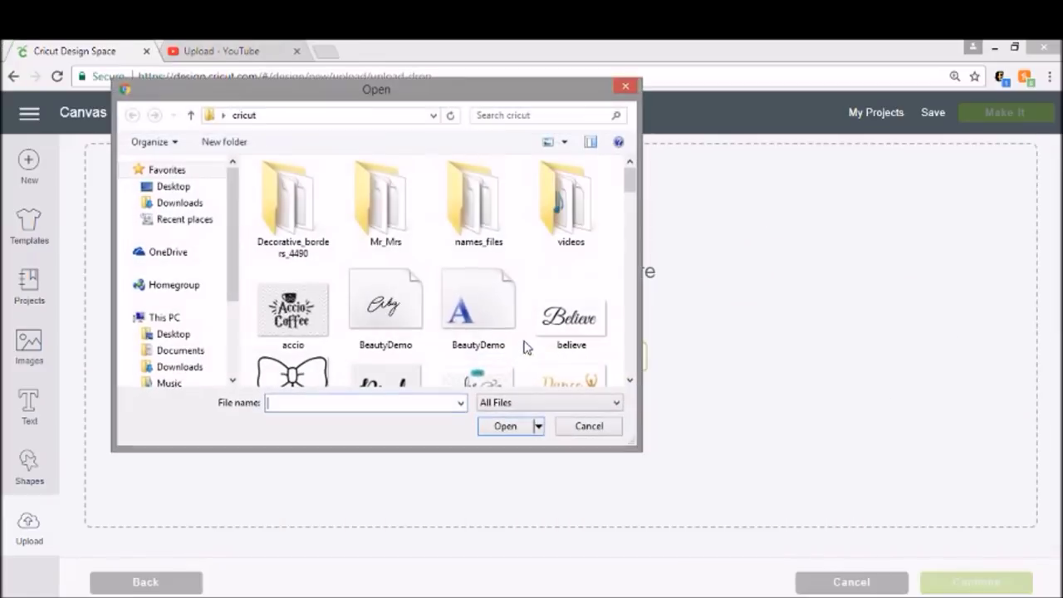
pyautogui.click(610, 246)
pyautogui.scroll(-10, 581, 249)
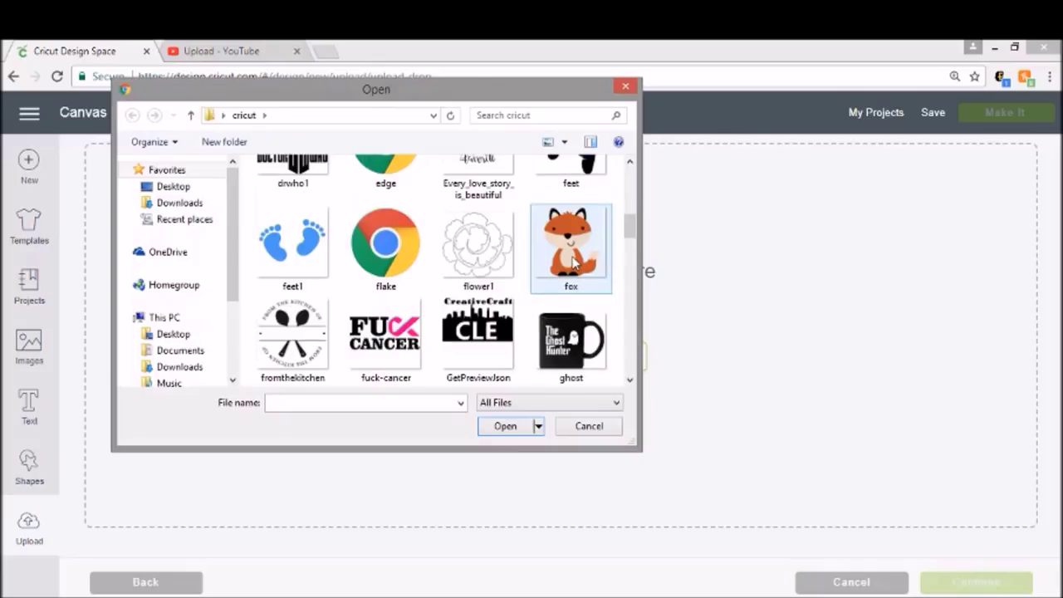
pyautogui.doubleClick(573, 262)
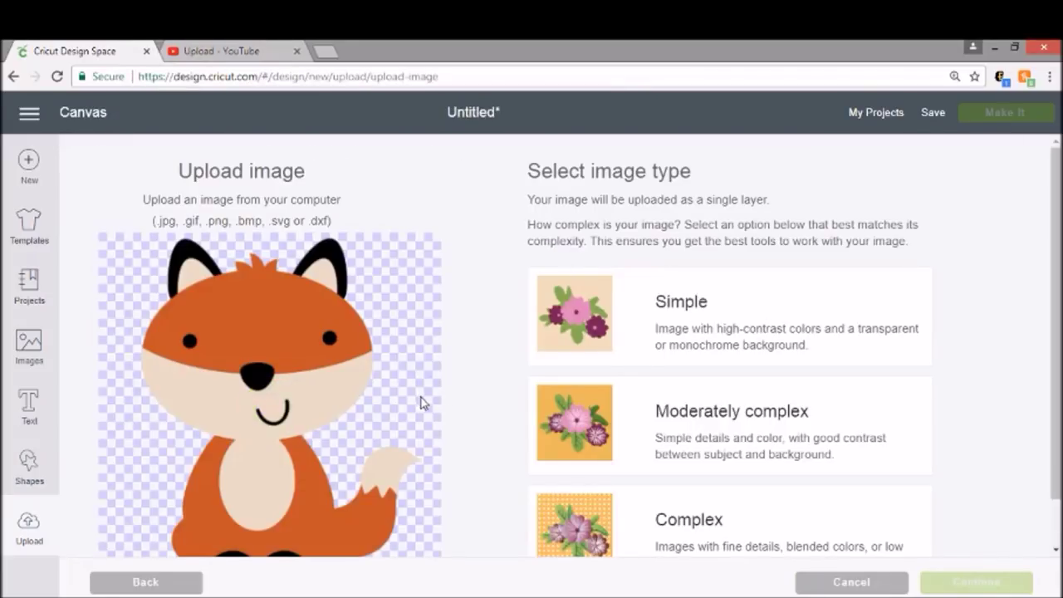
# Rate the fox image as Complex and continue to Select & erase.
pyautogui.scroll(-1, 463, 424)
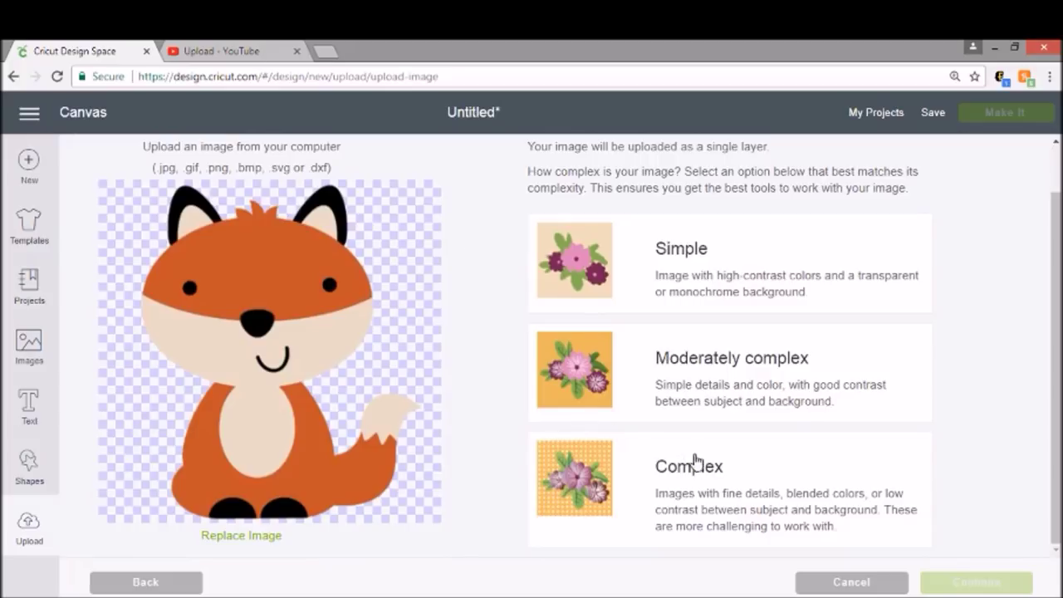
pyautogui.click(742, 483)
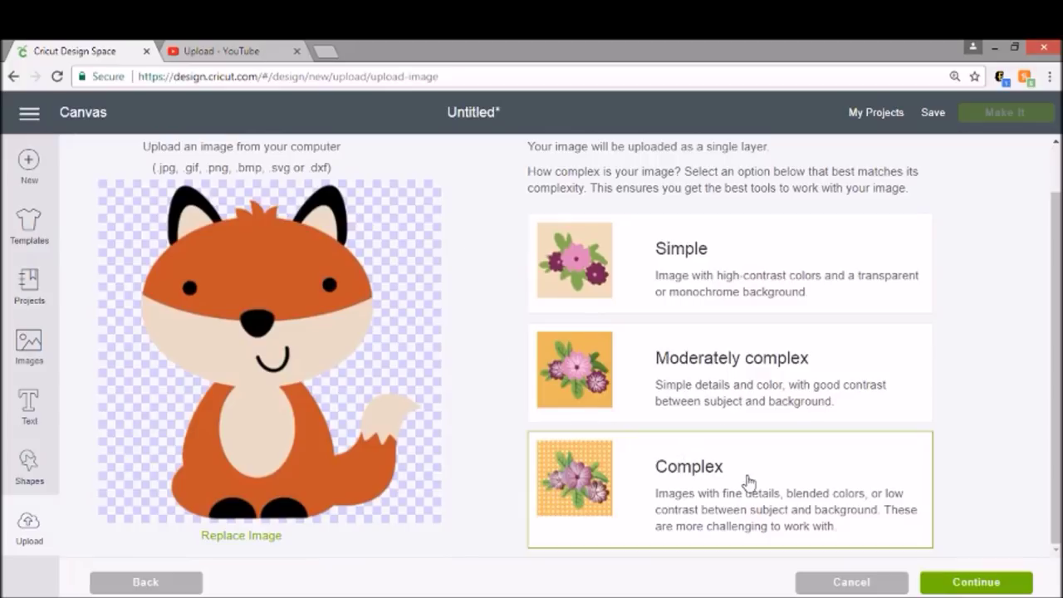
pyautogui.click(994, 584)
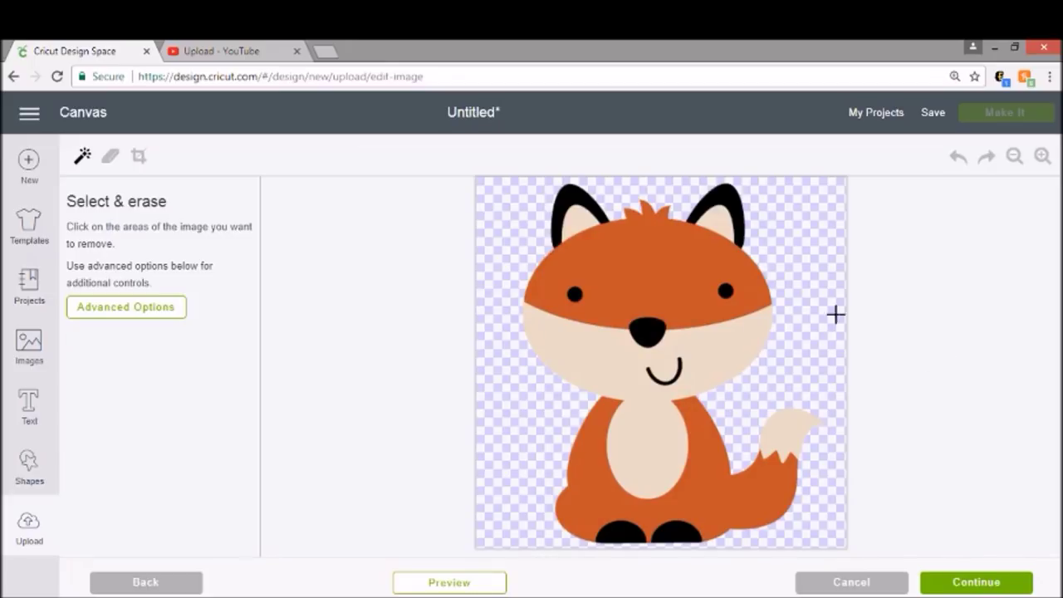
# Wand-erase the orange head and body, cream ear insides, cream face and belly, and cream tail tip.
pyautogui.click(640, 258)
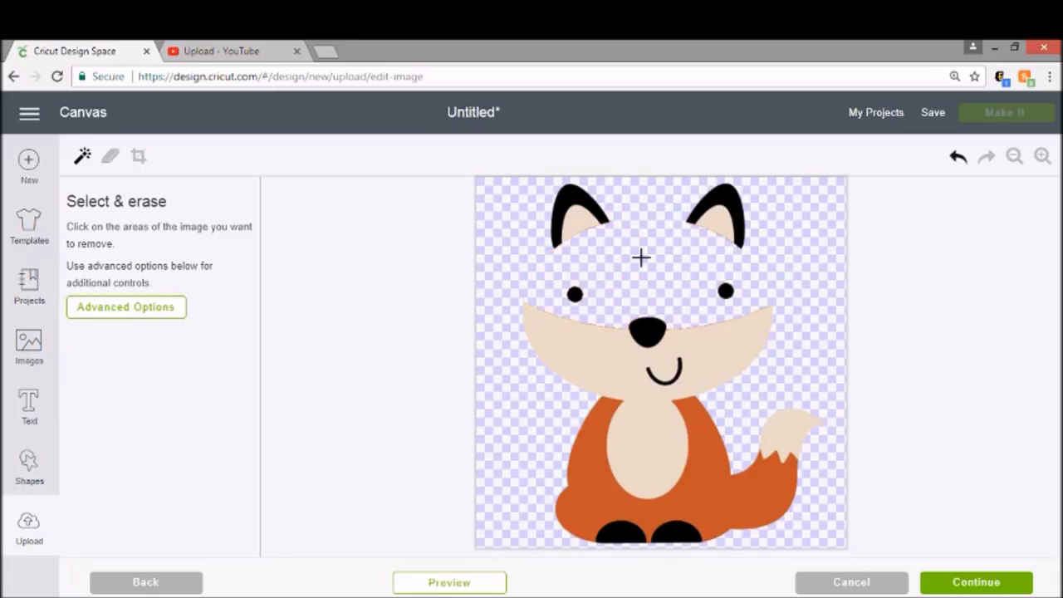
pyautogui.click(587, 225)
pyautogui.click(726, 224)
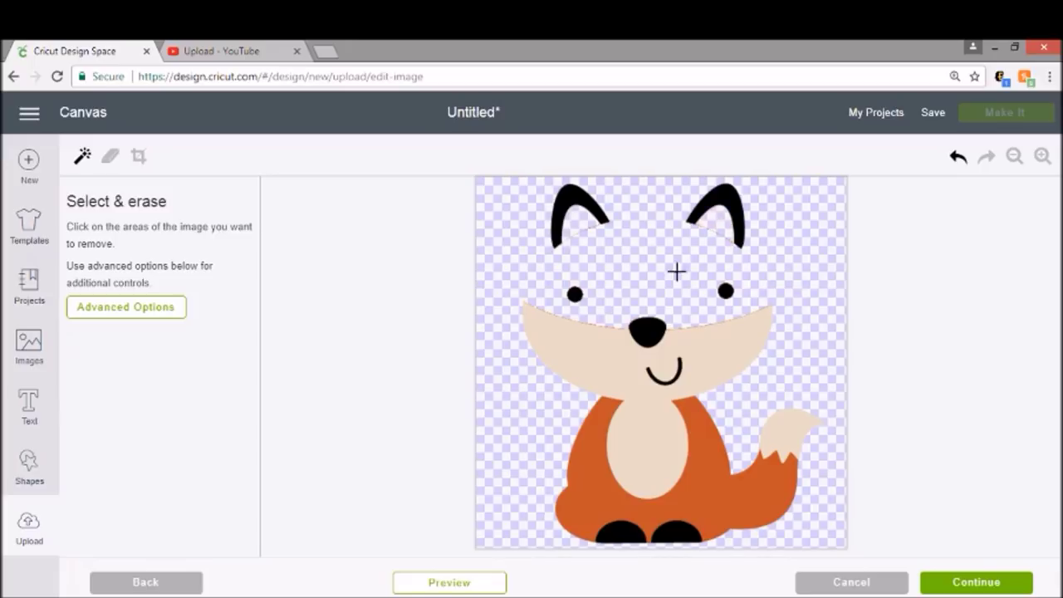
pyautogui.click(599, 363)
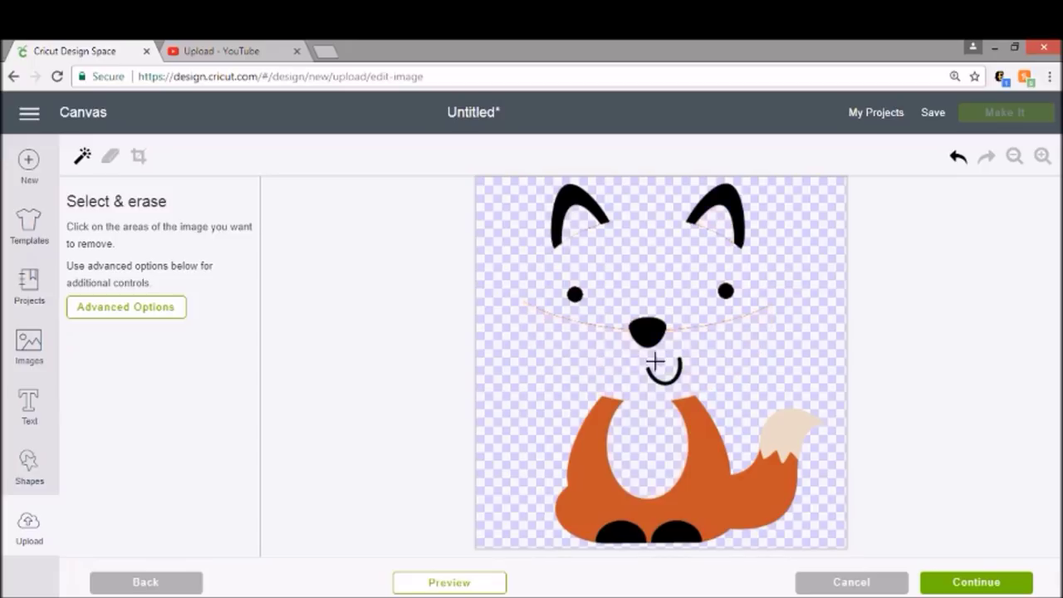
pyautogui.click(708, 440)
pyautogui.click(800, 430)
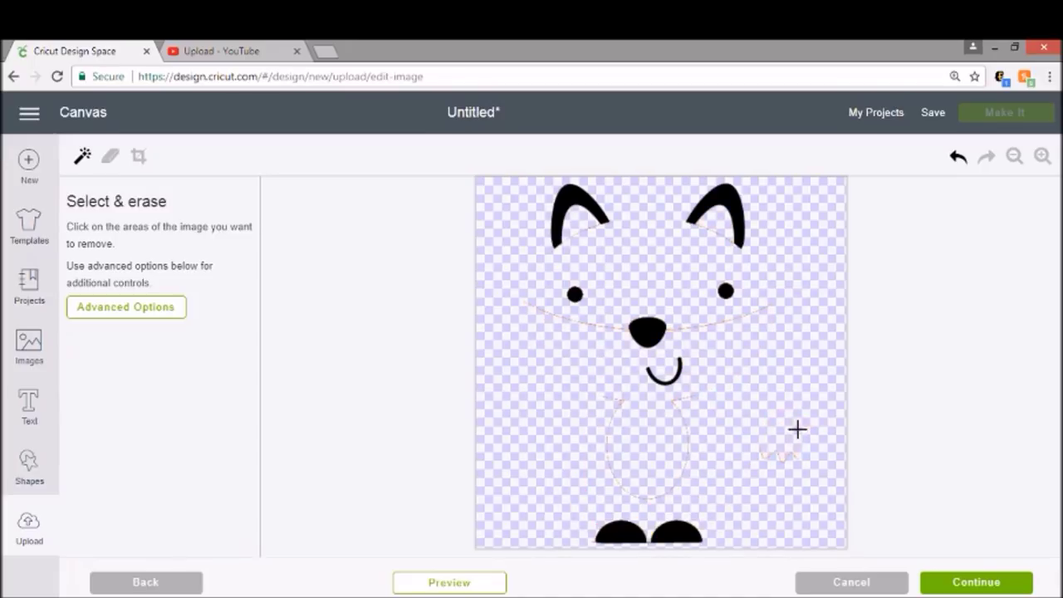
pyautogui.click(110, 158)
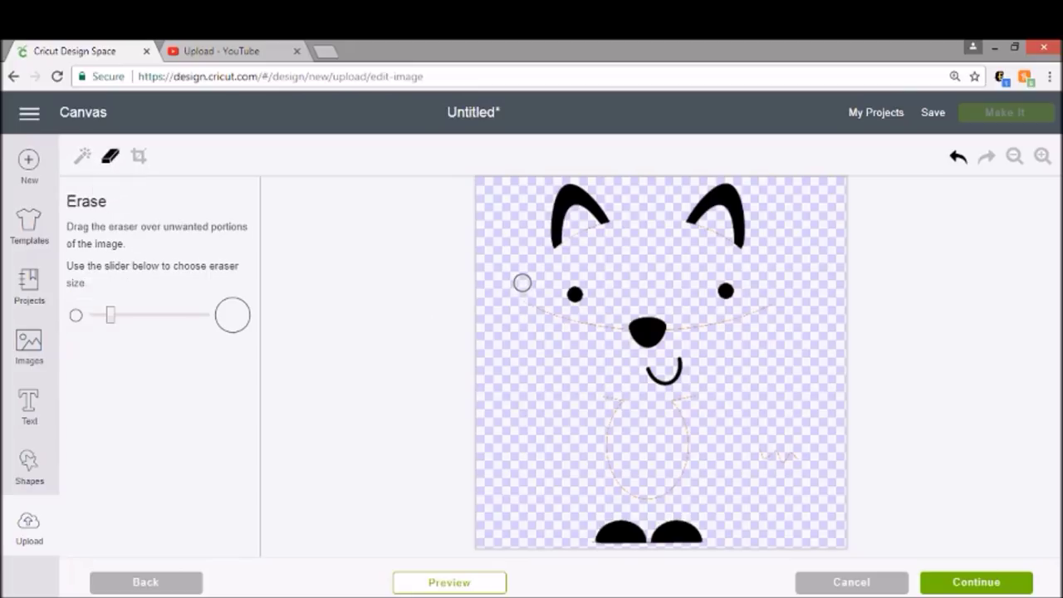
# Zoom in and erase the fringe lines under both ears.
pyautogui.click(1042, 157)
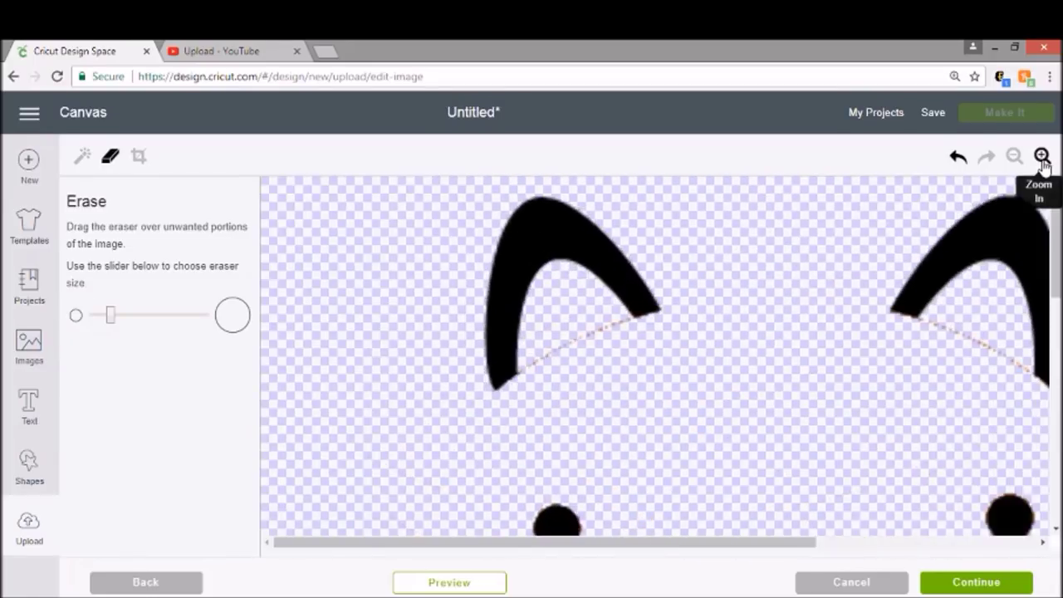
pyautogui.click(1043, 158)
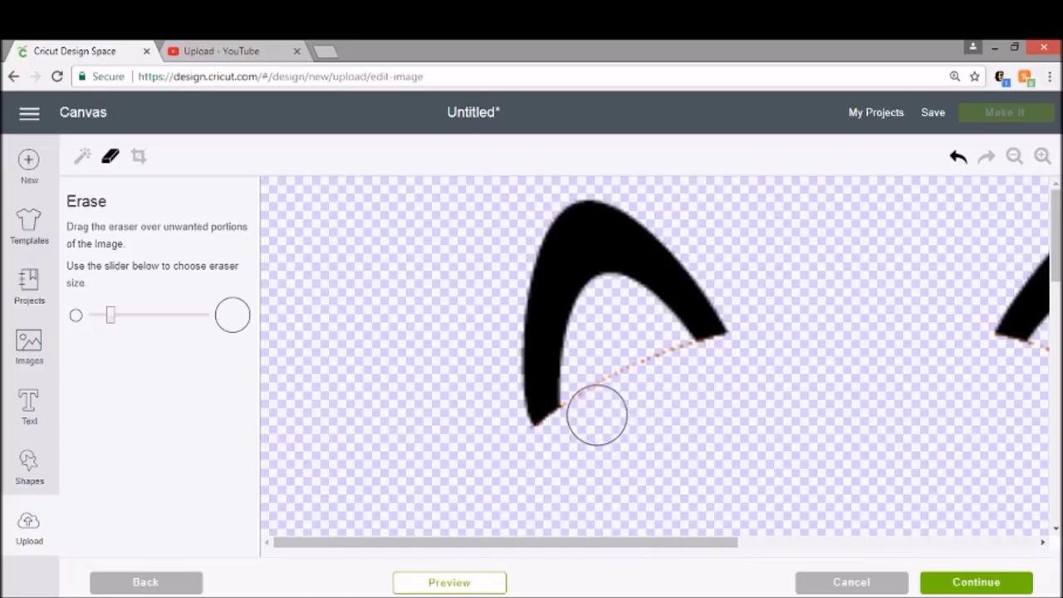
pyautogui.moveTo(589, 404); pyautogui.dragTo(665, 358)
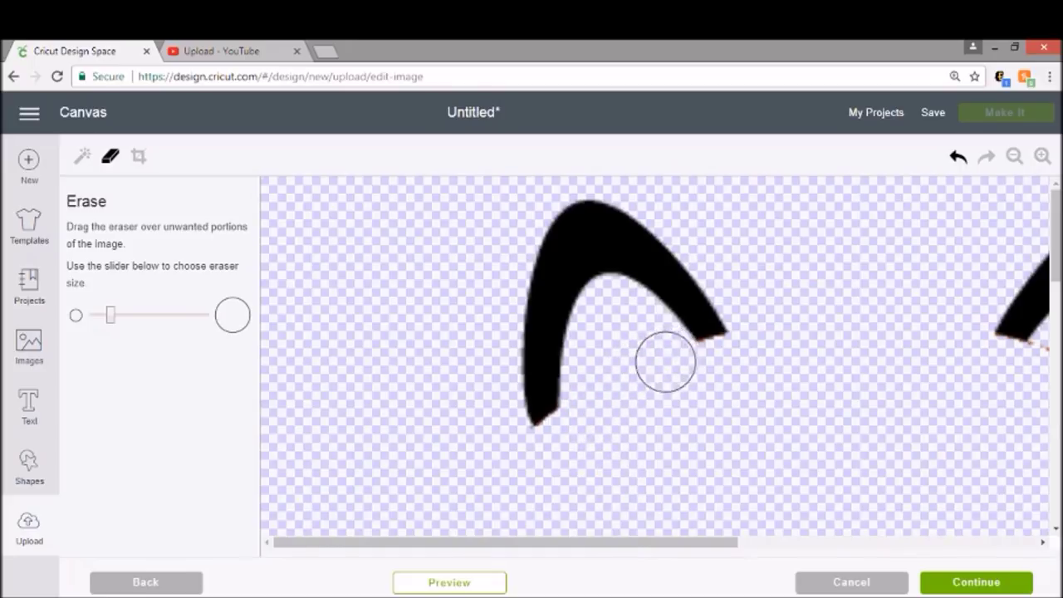
pyautogui.moveTo(729, 543); pyautogui.dragTo(956, 518)
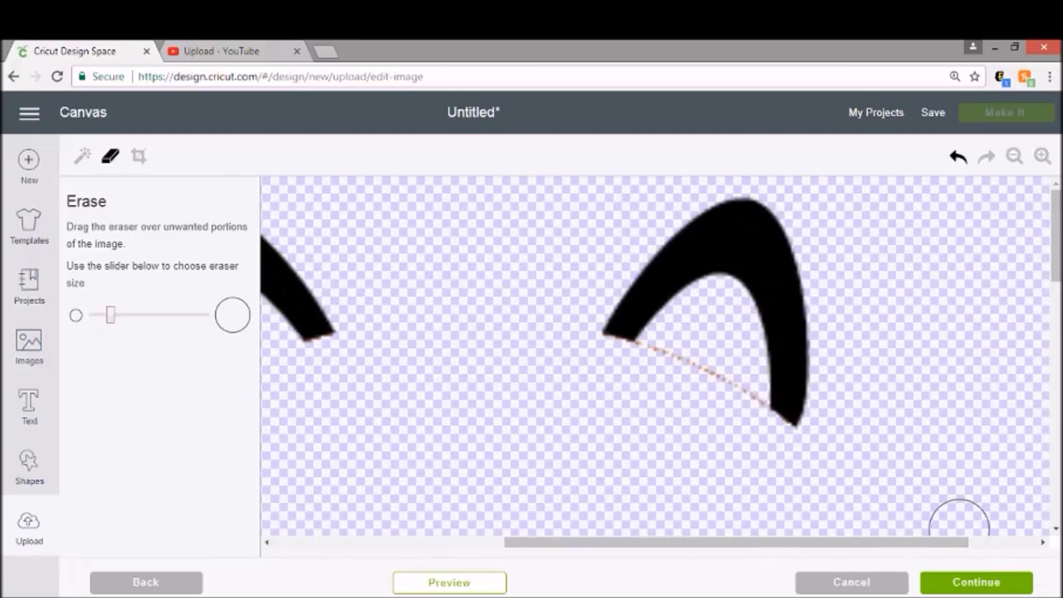
pyautogui.moveTo(682, 380)
pyautogui.mouseDown()
pyautogui.moveTo(656, 360)
pyautogui.moveTo(733, 390)
pyautogui.mouseUp()
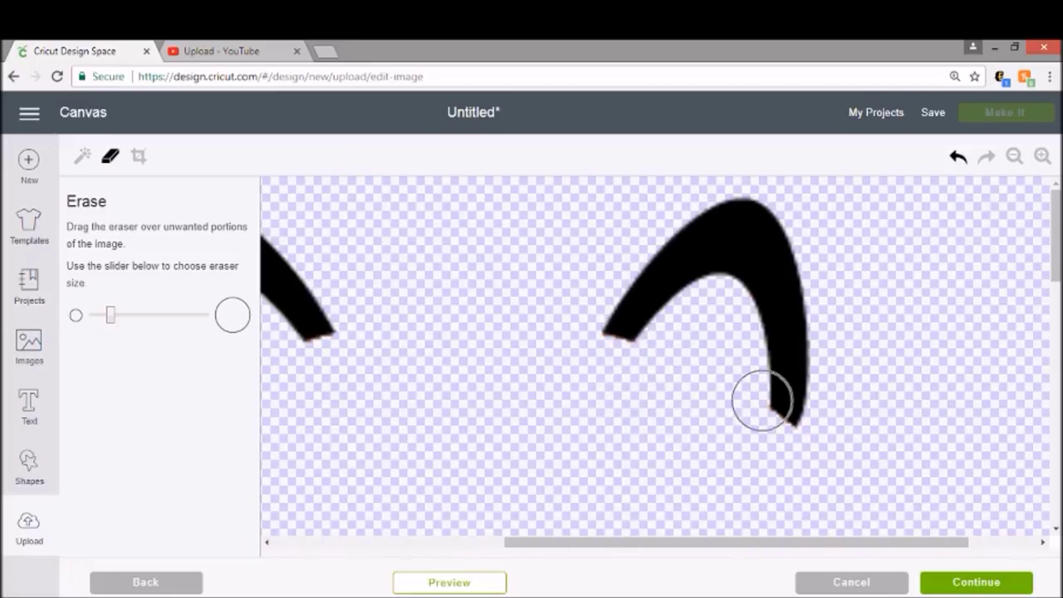
pyautogui.scroll(-3, 657, 436)
pyautogui.scroll(-4, 650, 427)
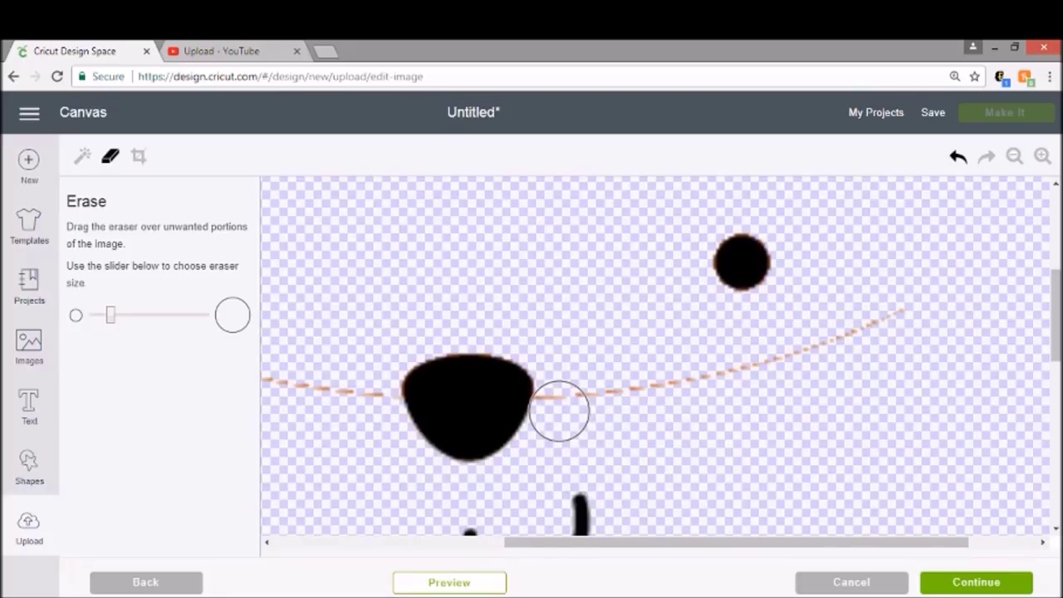
# Erase the fringe line around the nose and face and the dashed lines around the belly.
pyautogui.moveTo(555, 407)
pyautogui.mouseDown()
pyautogui.moveTo(729, 382)
pyautogui.moveTo(888, 327)
pyautogui.mouseUp()
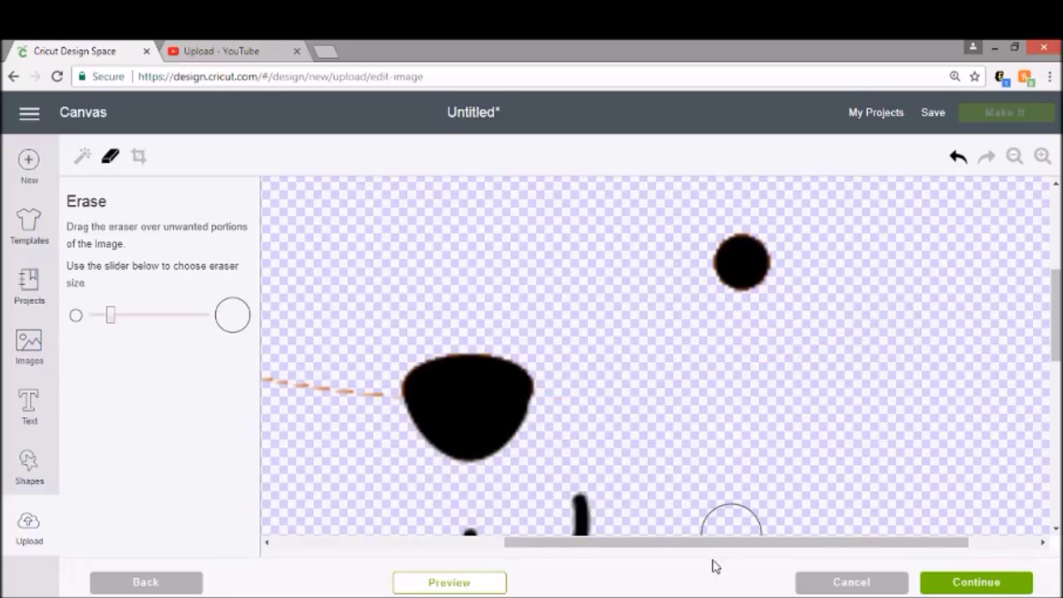
pyautogui.moveTo(712, 541); pyautogui.dragTo(520, 555)
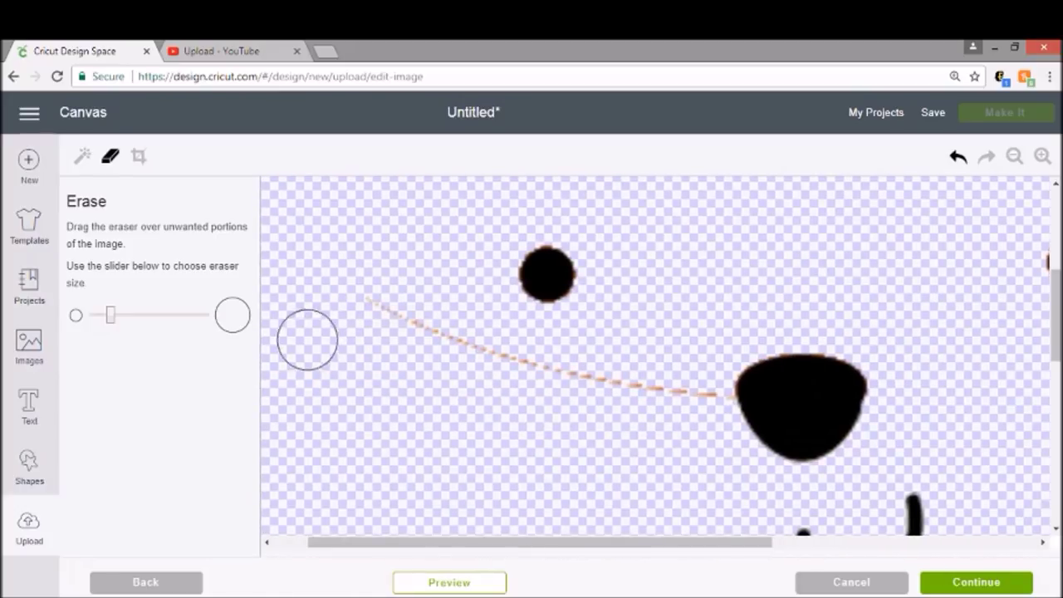
pyautogui.moveTo(333, 277)
pyautogui.mouseDown()
pyautogui.moveTo(398, 323)
pyautogui.moveTo(698, 399)
pyautogui.mouseUp()
pyautogui.scroll(-5, 664, 374)
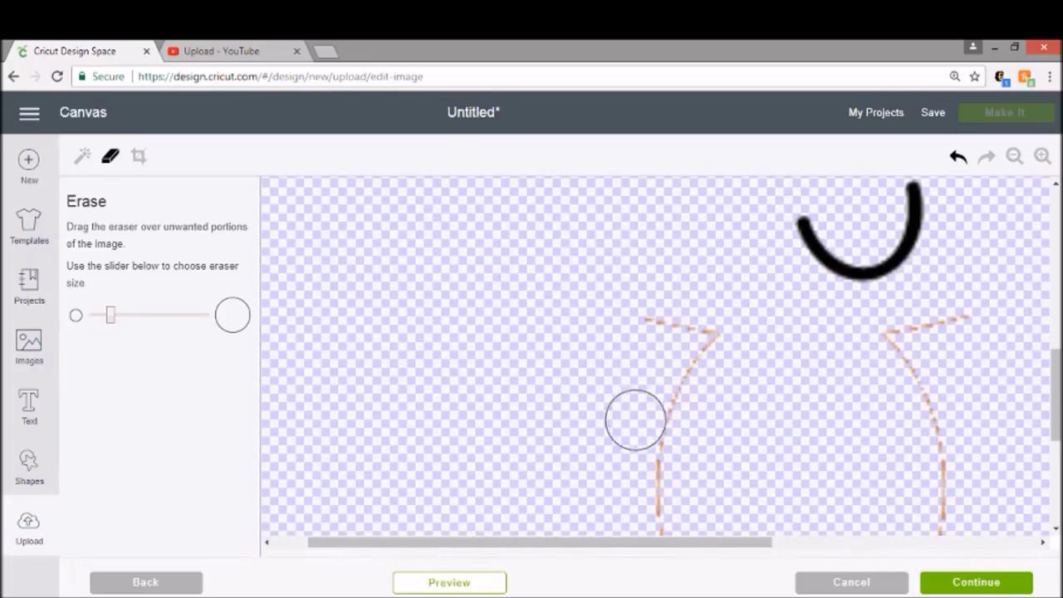
pyautogui.moveTo(636, 420)
pyautogui.mouseDown()
pyautogui.moveTo(616, 322)
pyautogui.moveTo(735, 354)
pyautogui.moveTo(662, 455)
pyautogui.moveTo(686, 478)
pyautogui.moveTo(936, 405)
pyautogui.moveTo(979, 352)
pyautogui.moveTo(947, 336)
pyautogui.moveTo(897, 364)
pyautogui.moveTo(945, 450)
pyautogui.moveTo(949, 482)
pyautogui.moveTo(940, 355)
pyautogui.moveTo(896, 451)
pyautogui.moveTo(830, 496)
pyautogui.moveTo(742, 491)
pyautogui.moveTo(668, 414)
pyautogui.moveTo(655, 337)
pyautogui.mouseUp()
# Shrink the eraser to its smallest size and erase the leftover tail squiggle.
pyautogui.scroll(-2, 944, 457)
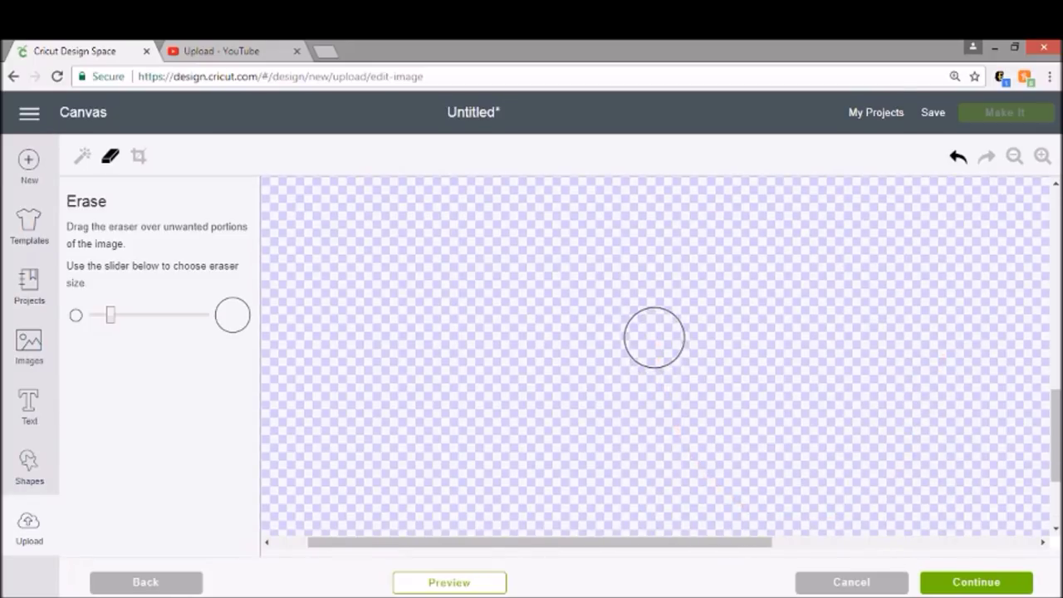
pyautogui.scroll(-3, 655, 190)
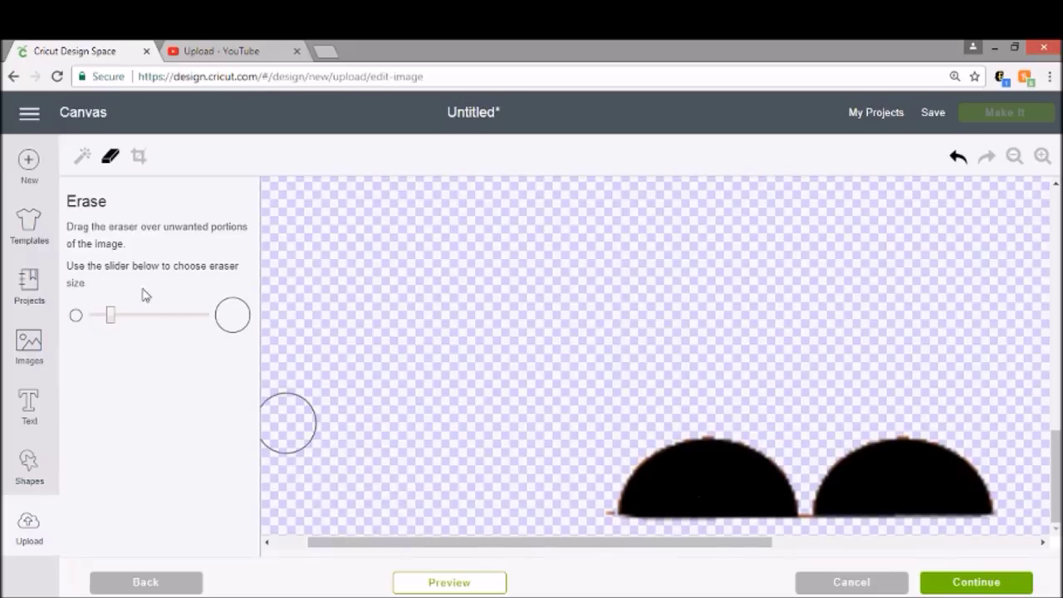
pyautogui.moveTo(112, 316); pyautogui.dragTo(92, 316)
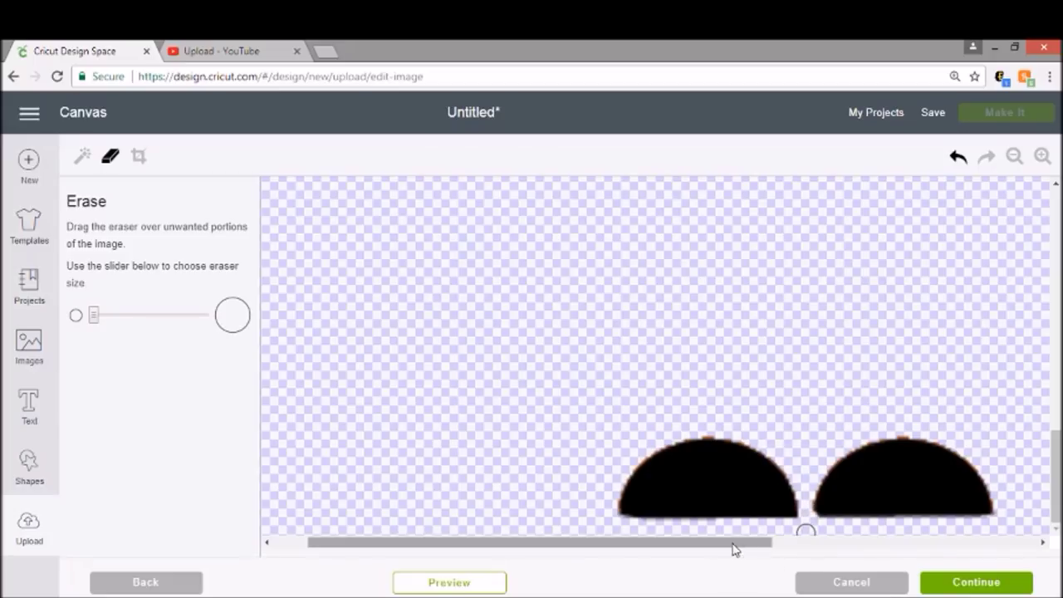
pyautogui.moveTo(736, 544); pyautogui.dragTo(988, 556)
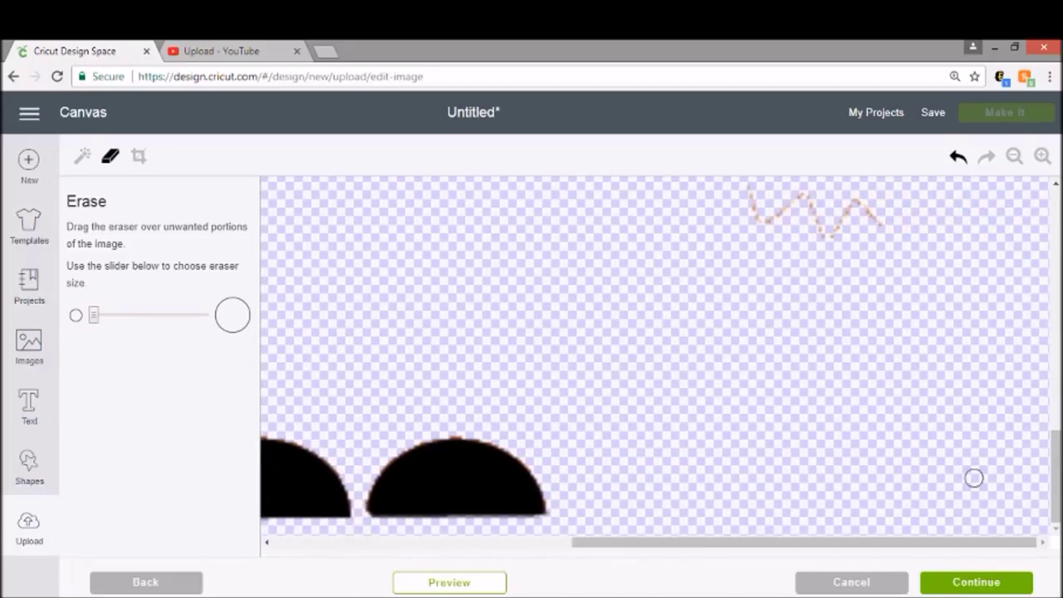
pyautogui.scroll(3, 939, 452)
pyautogui.moveTo(885, 482)
pyautogui.mouseDown()
pyautogui.moveTo(834, 463)
pyautogui.moveTo(861, 419)
pyautogui.moveTo(826, 449)
pyautogui.moveTo(808, 449)
pyautogui.moveTo(815, 427)
pyautogui.moveTo(746, 428)
pyautogui.moveTo(764, 449)
pyautogui.mouseUp()
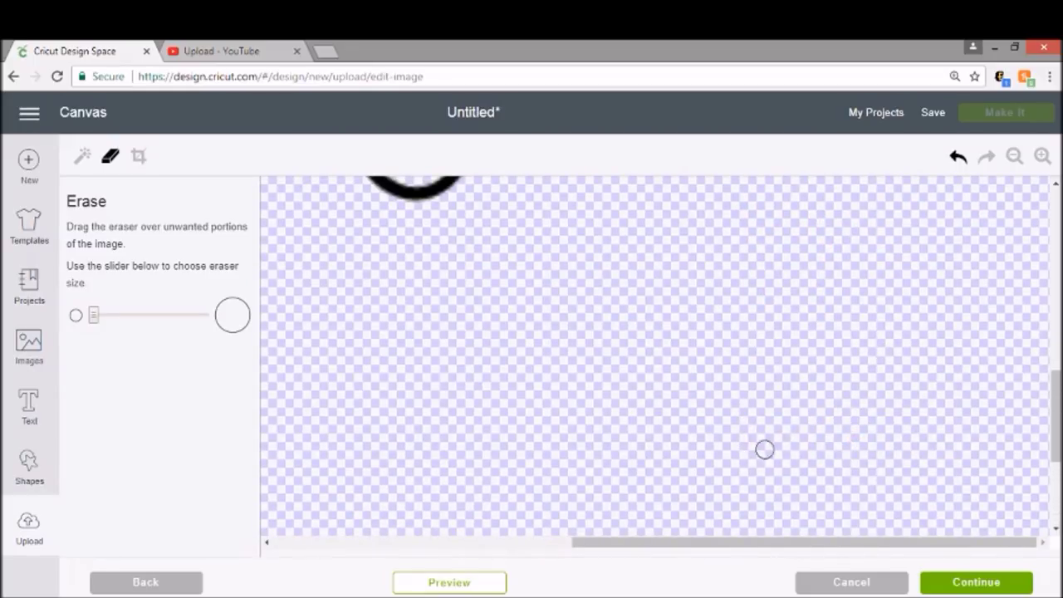
# Select the cut-only version on Name & tag, then return to Select & erase.
pyautogui.click(955, 582)
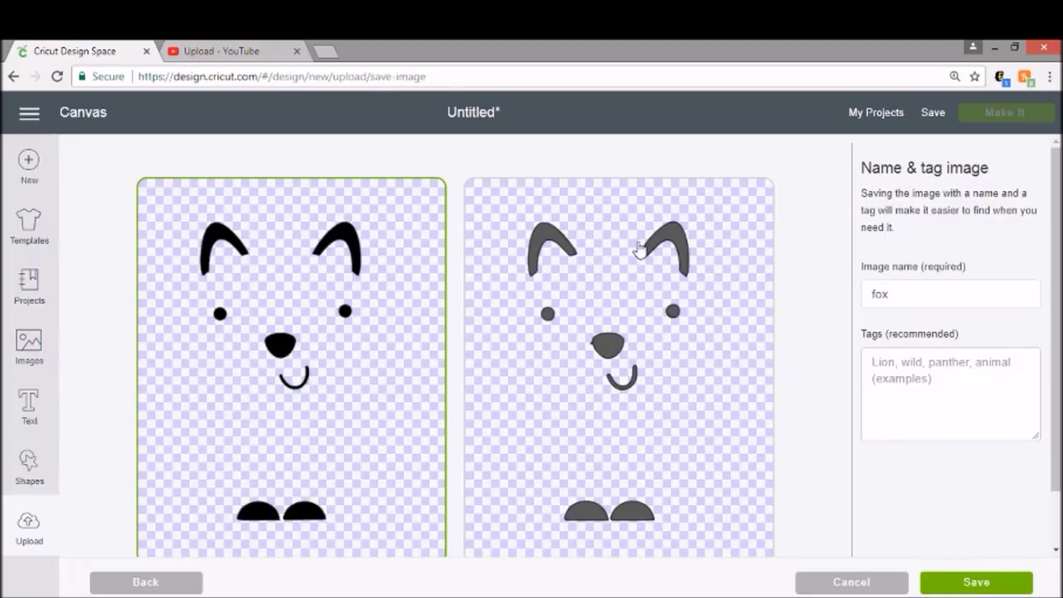
pyautogui.click(558, 381)
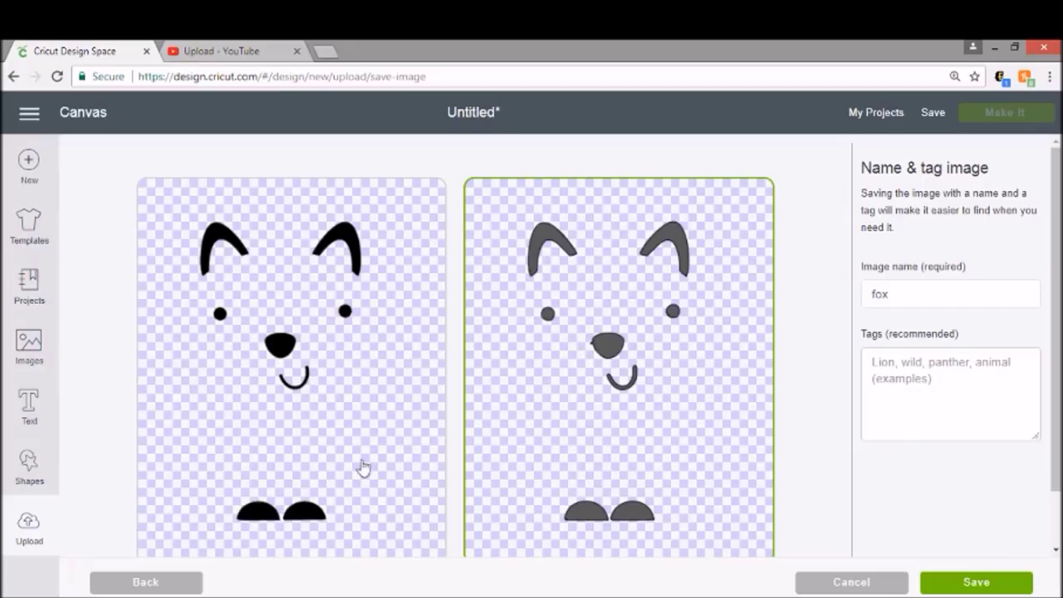
pyautogui.click(168, 586)
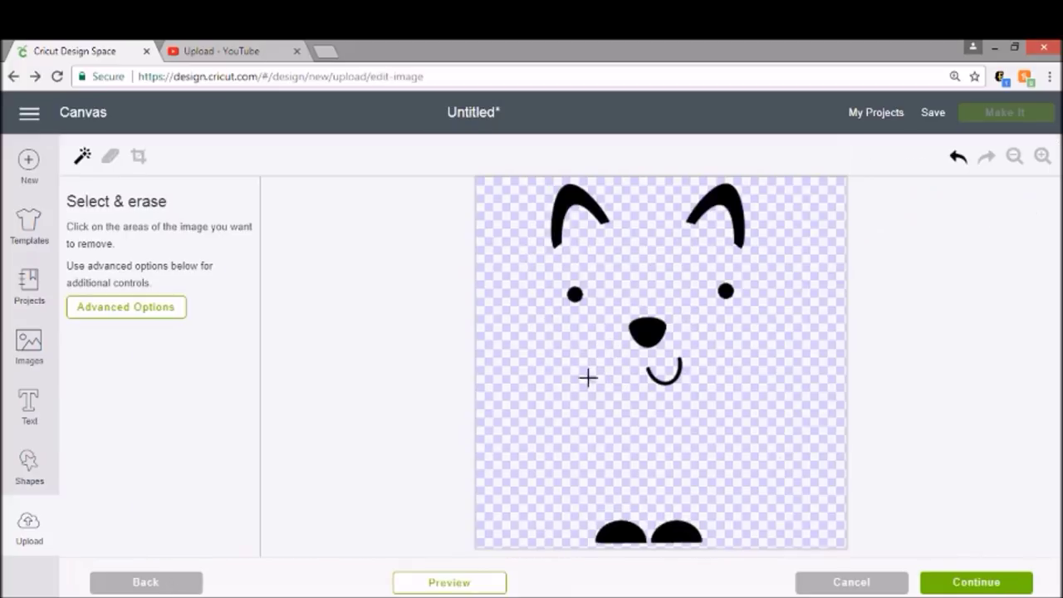
# Inspect the black face features zoomed in, choose the Eraser, and continue to Name & tag.
pyautogui.click(1044, 157)
pyautogui.click(1043, 156)
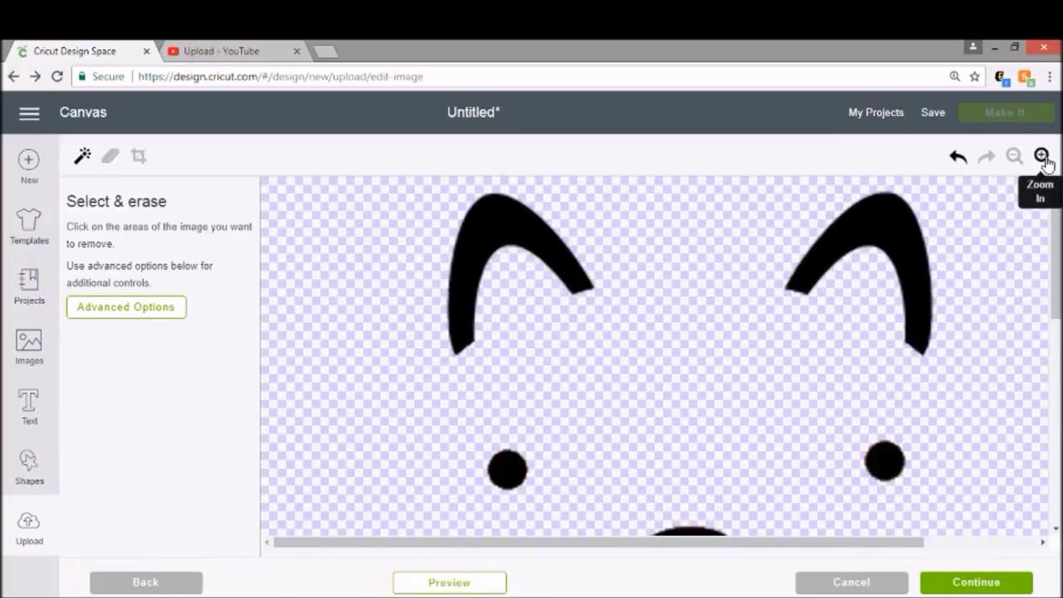
pyautogui.click(1043, 156)
pyautogui.scroll(-3, 979, 299)
pyautogui.scroll(-3, 979, 299)
pyautogui.scroll(2, 964, 283)
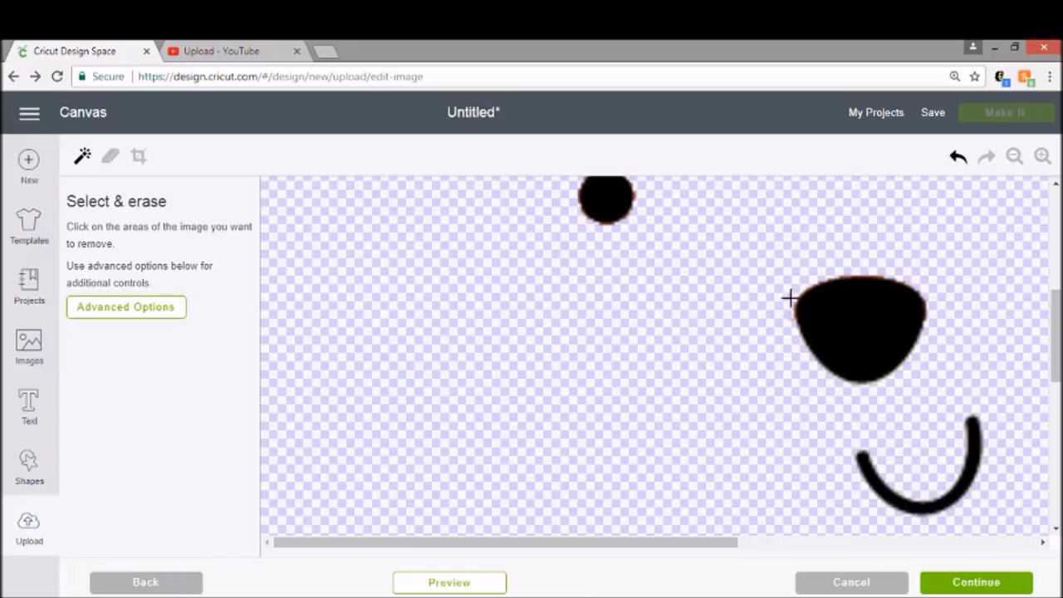
pyautogui.click(110, 156)
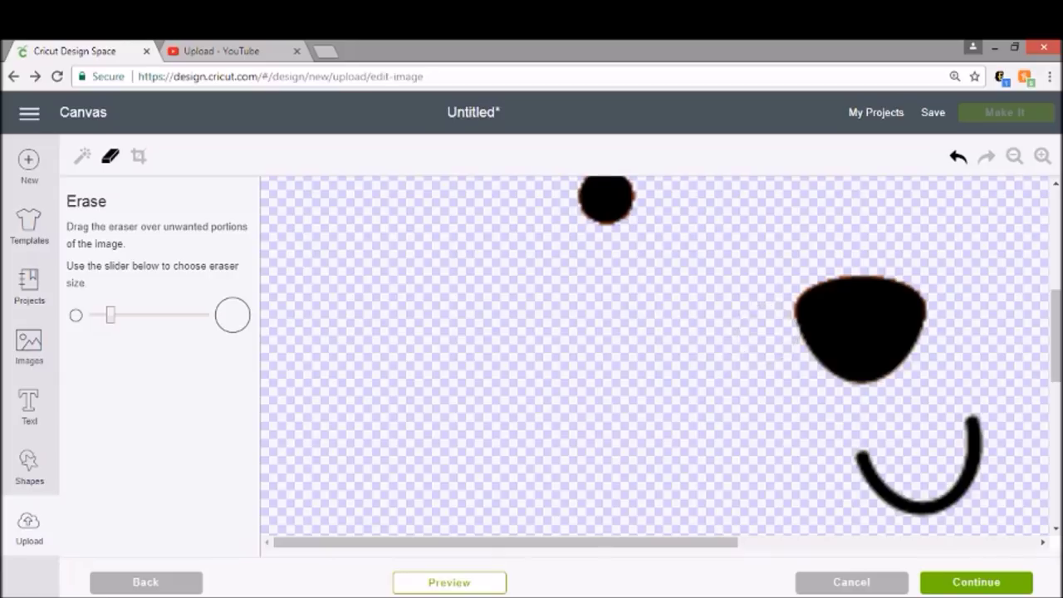
pyautogui.click(995, 587)
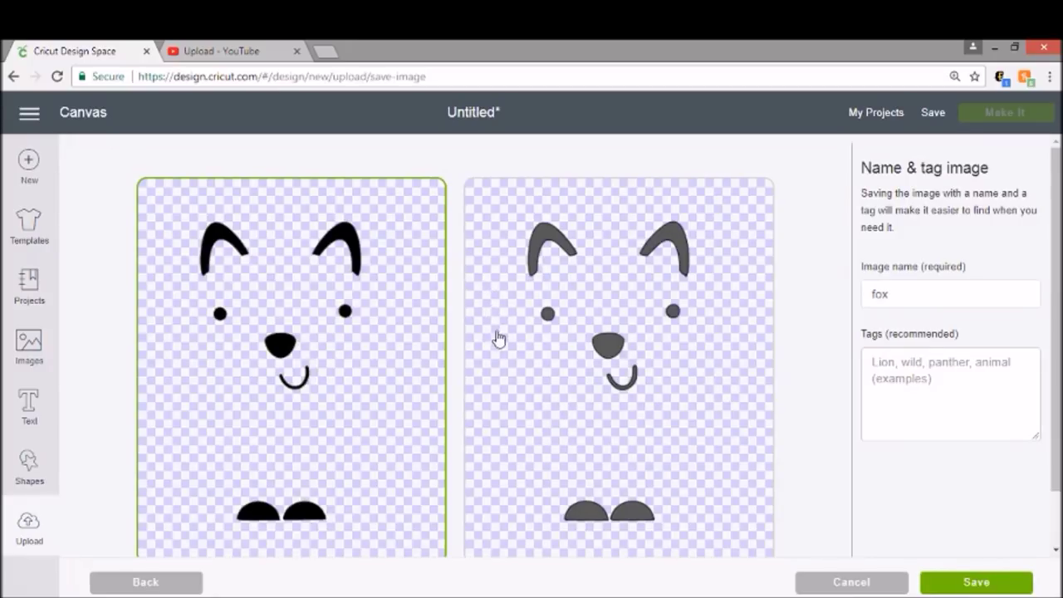
# Save the cut-only black features image under the name 'fox'.
pyautogui.click(492, 278)
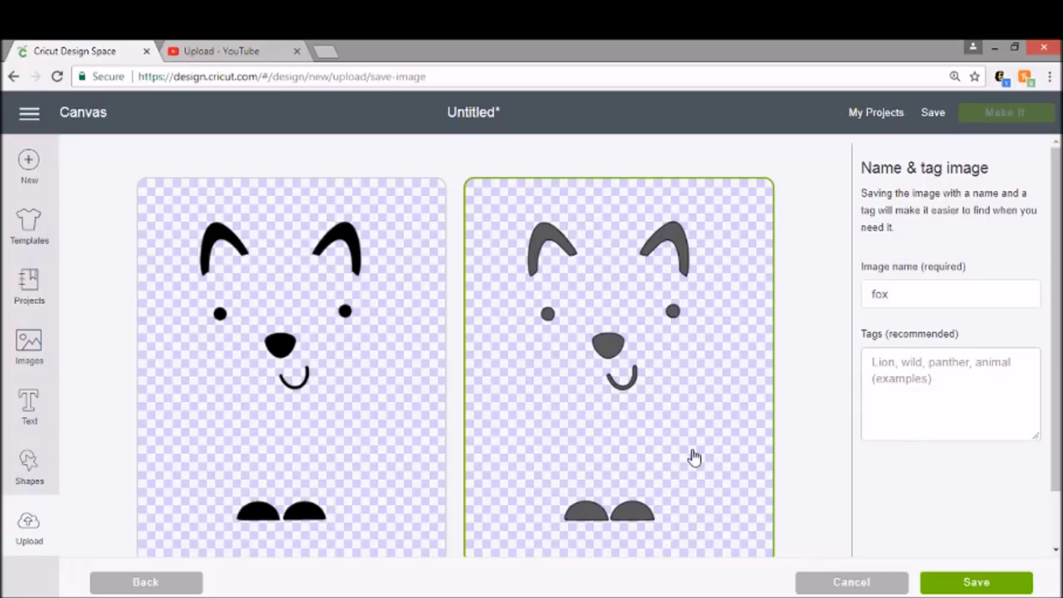
pyautogui.click(903, 299)
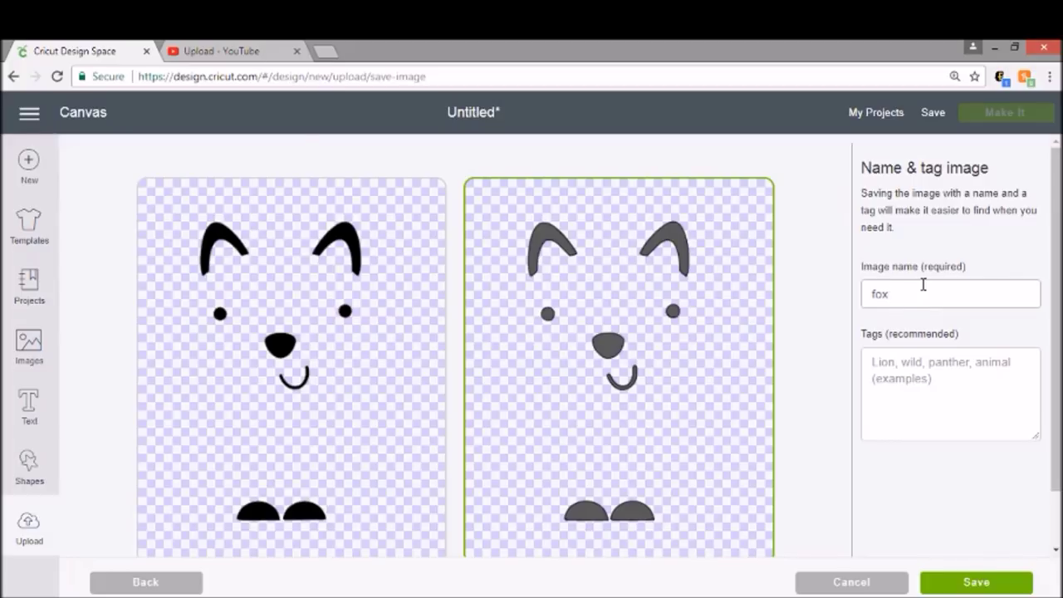
pyautogui.press('Return')
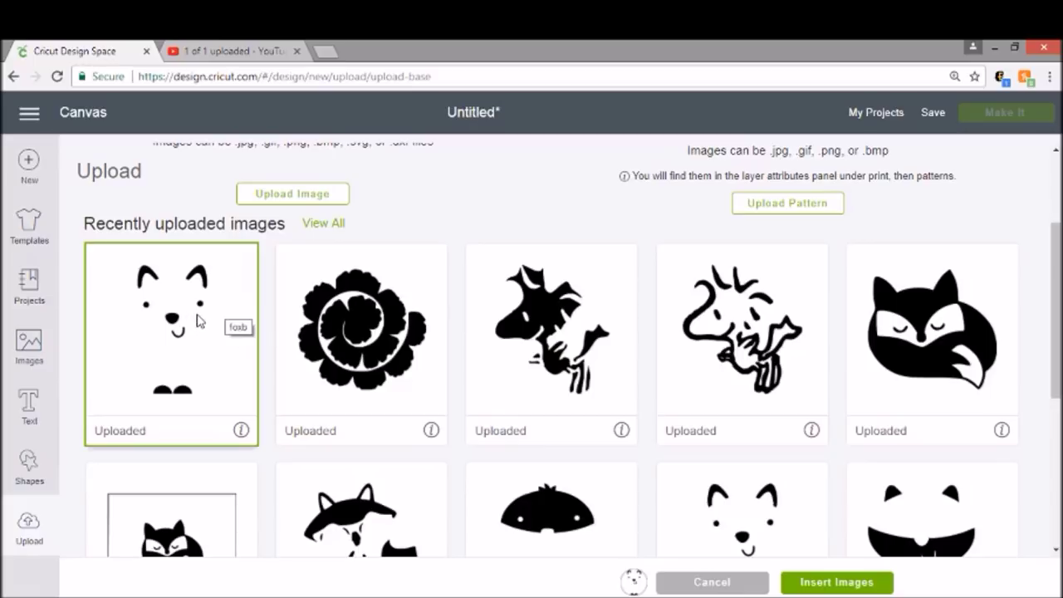
pyautogui.scroll(1, 306, 230)
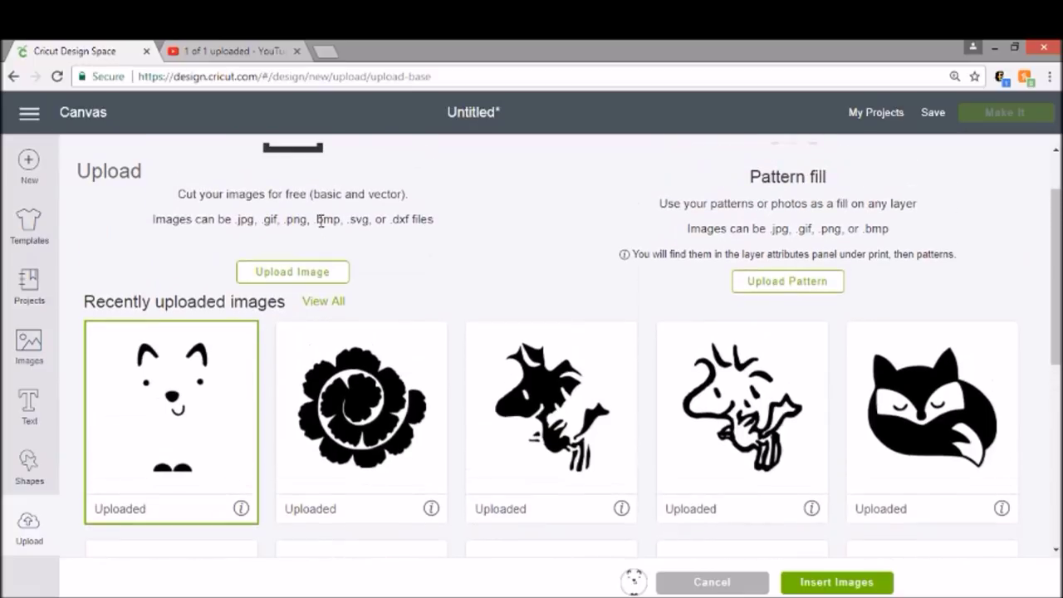
# Start another image upload and browse to the Desktop's cricut folder.
pyautogui.click(333, 276)
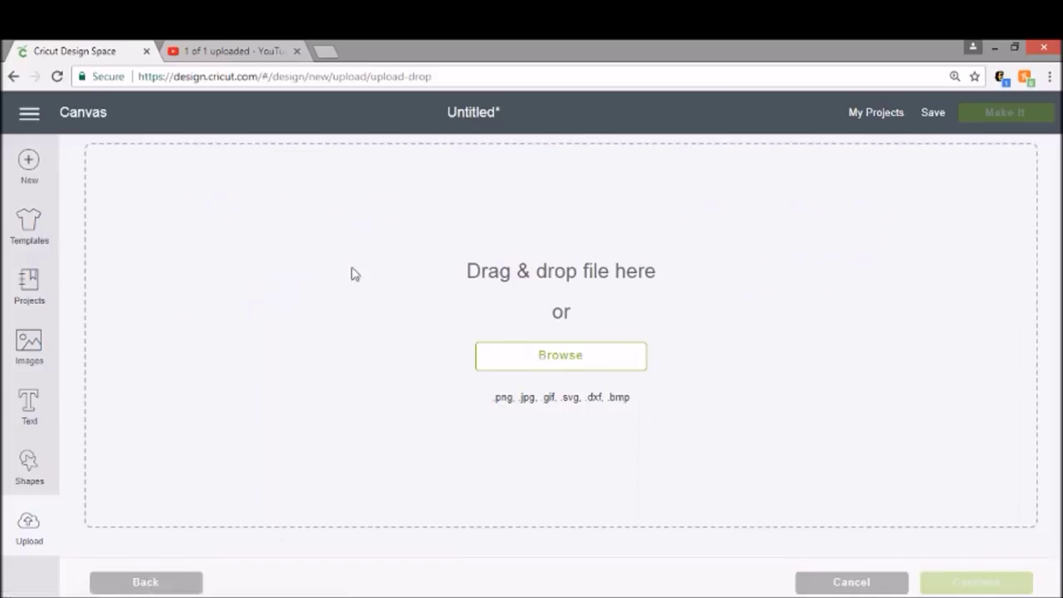
pyautogui.click(559, 357)
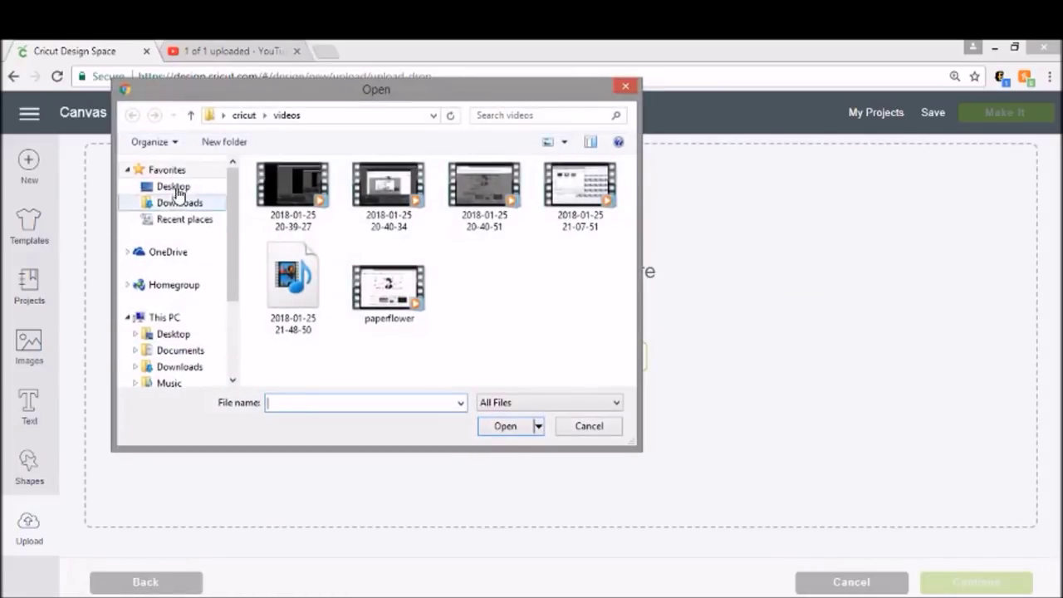
pyautogui.click(175, 187)
pyautogui.scroll(-5, 446, 273)
pyautogui.click(446, 274)
pyautogui.scroll(-10, 456, 268)
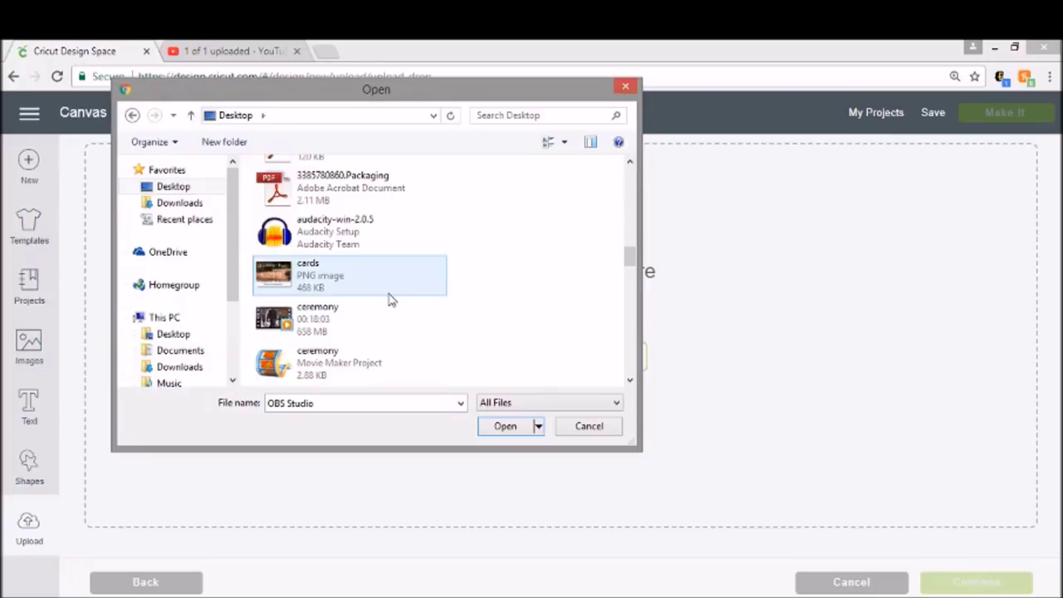
pyautogui.scroll(-4, 392, 299)
pyautogui.scroll(8, 340, 344)
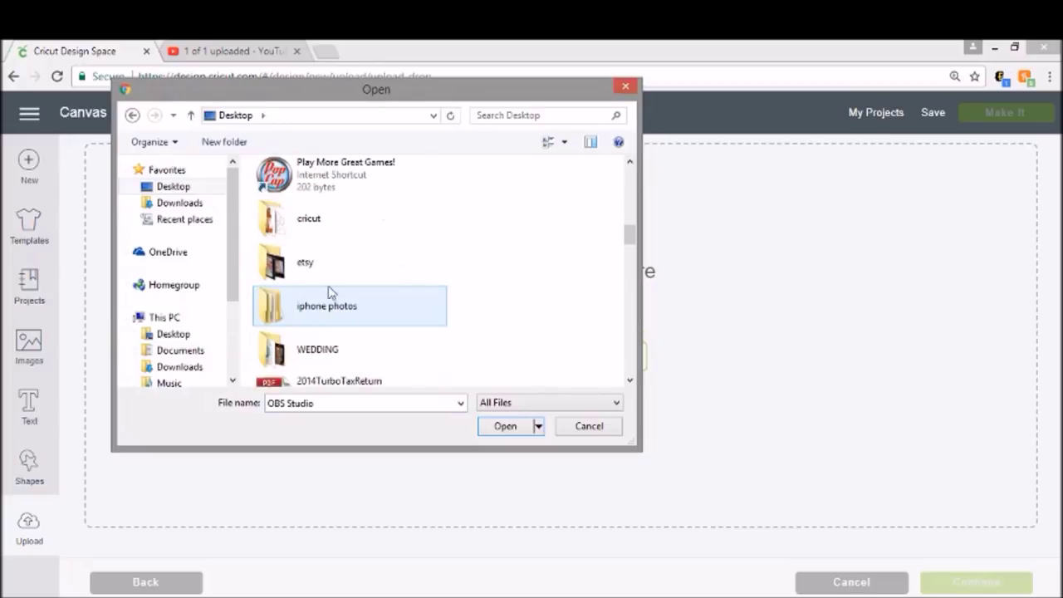
pyautogui.doubleClick(319, 224)
pyautogui.scroll(-5, 415, 265)
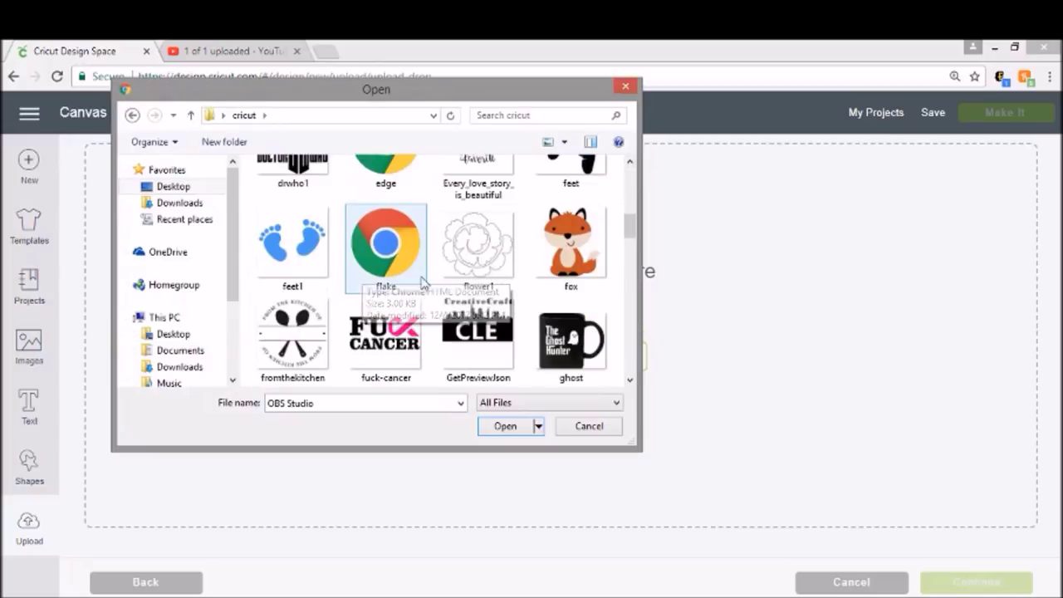
# Upload the fox file as a Complex image and continue to Select & erase.
pyautogui.click(562, 253)
pyautogui.click(506, 426)
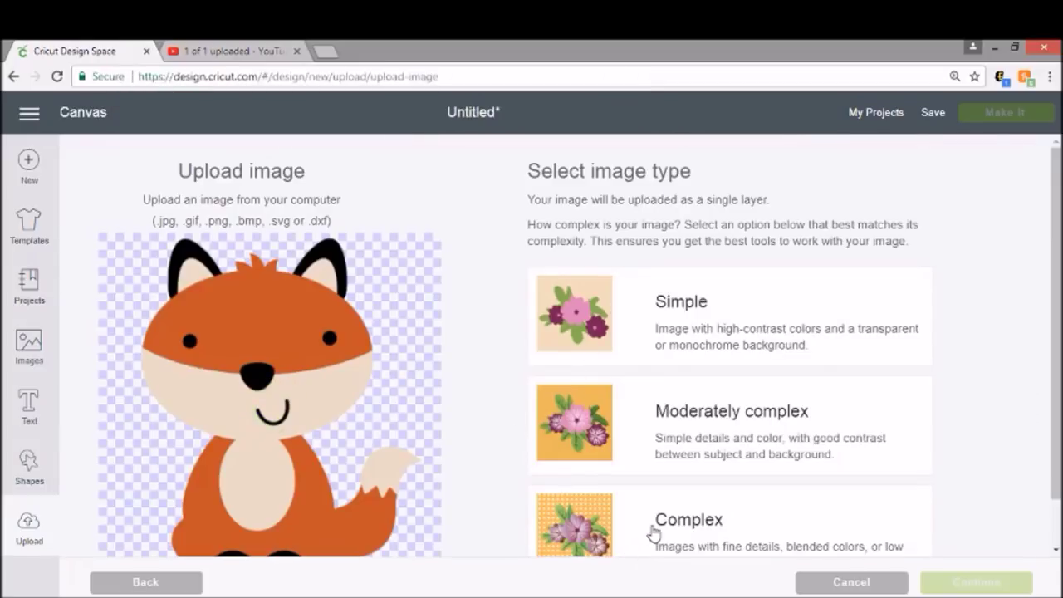
pyautogui.click(654, 534)
pyautogui.click(964, 586)
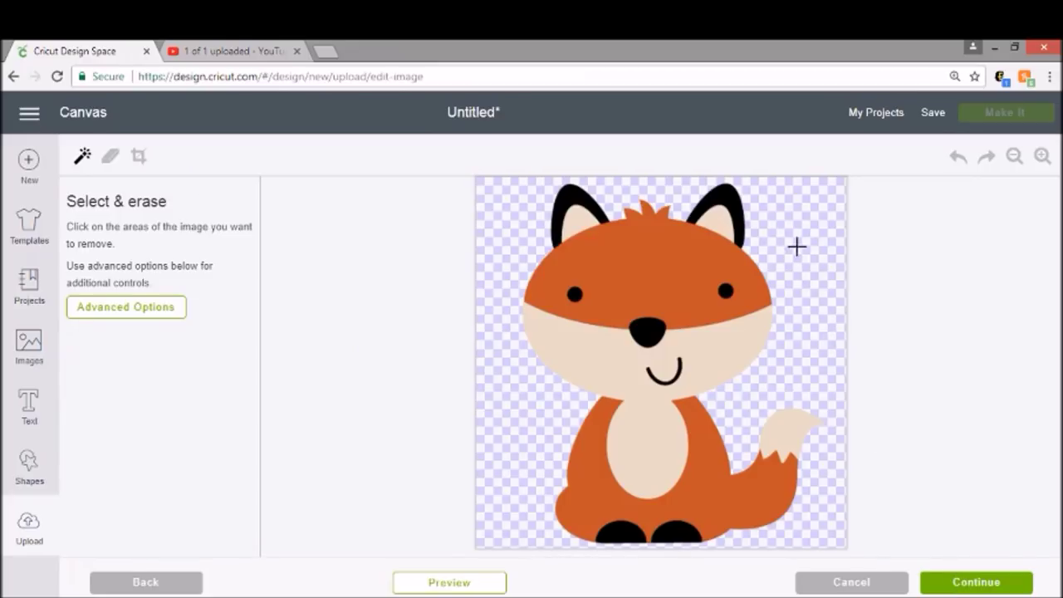
# Wand-erase the black ears, nose, mouth, eye and feet plus the orange head, body and tail.
pyautogui.click(728, 200)
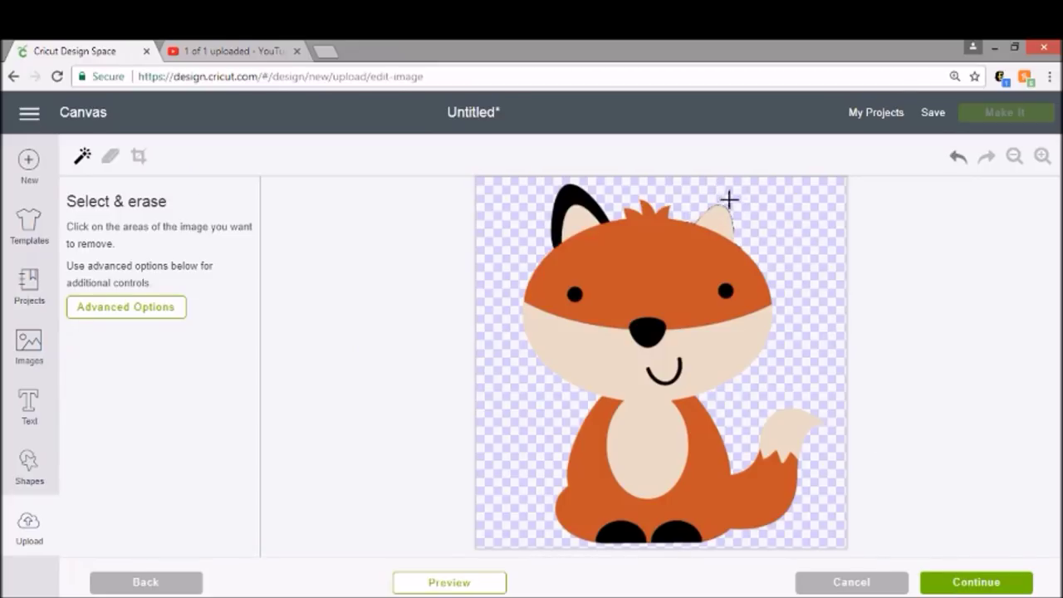
pyautogui.click(577, 204)
pyautogui.click(667, 252)
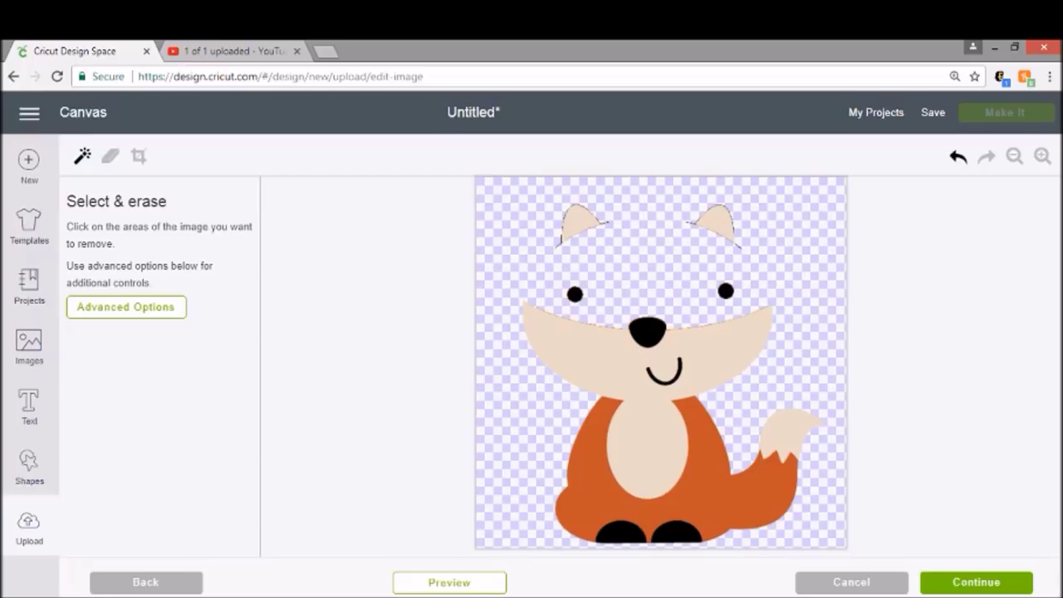
pyautogui.click(647, 330)
pyautogui.click(679, 371)
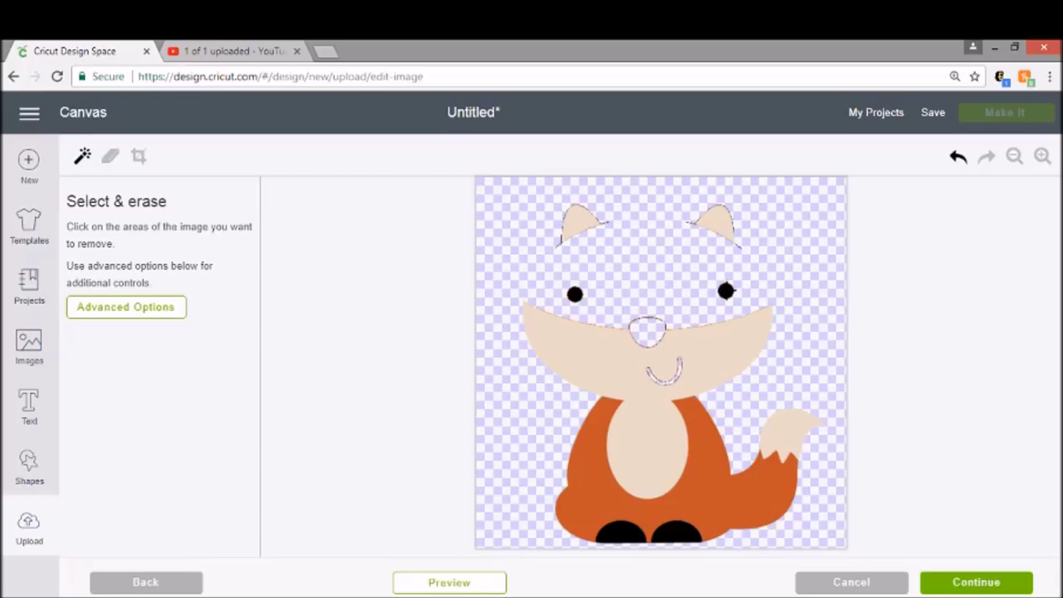
pyautogui.click(727, 291)
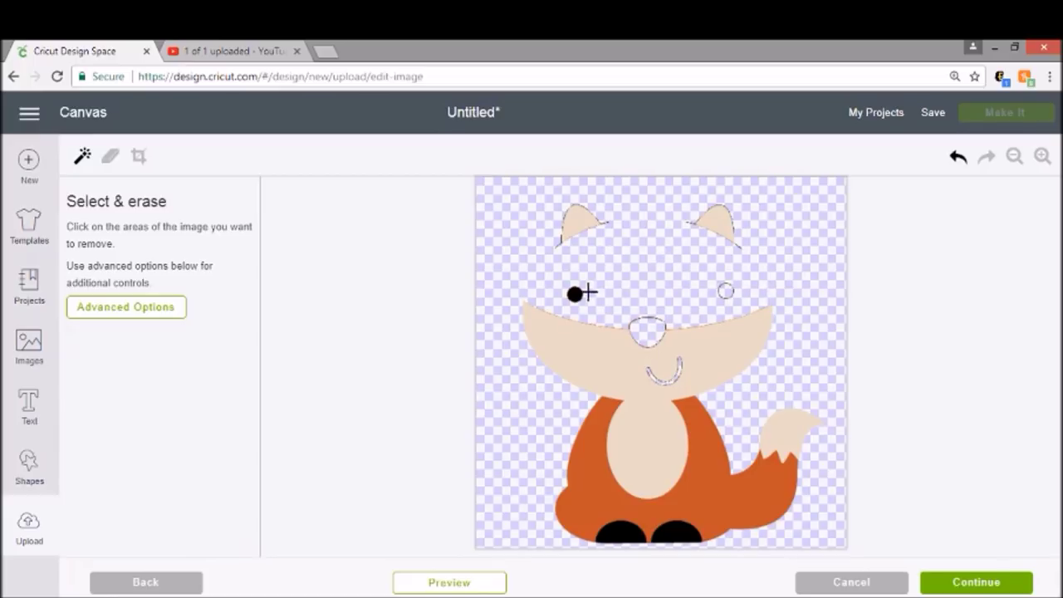
pyautogui.click(583, 483)
pyautogui.click(676, 532)
pyautogui.click(621, 531)
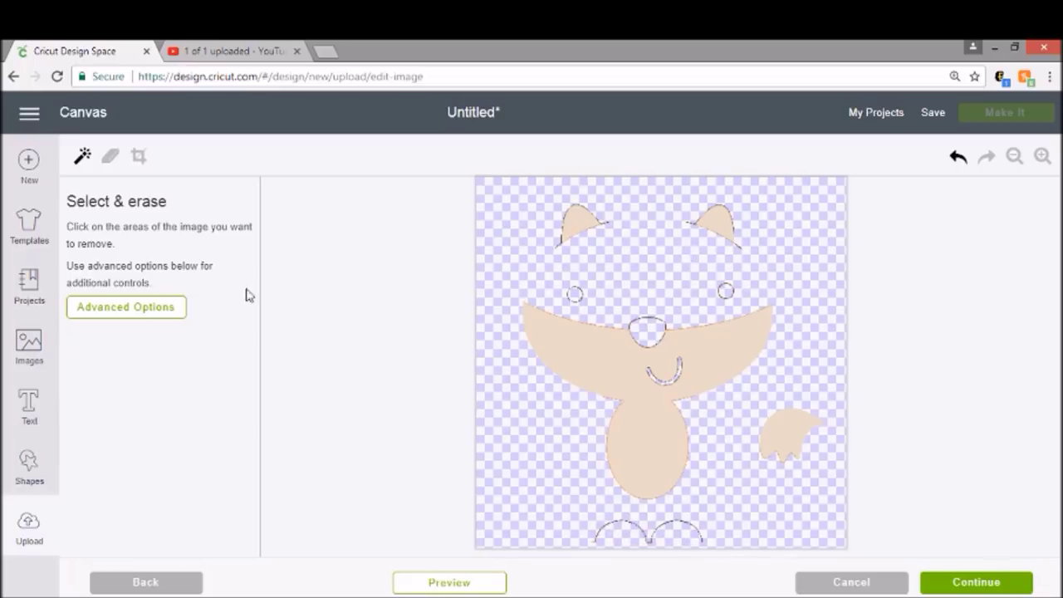
pyautogui.click(111, 157)
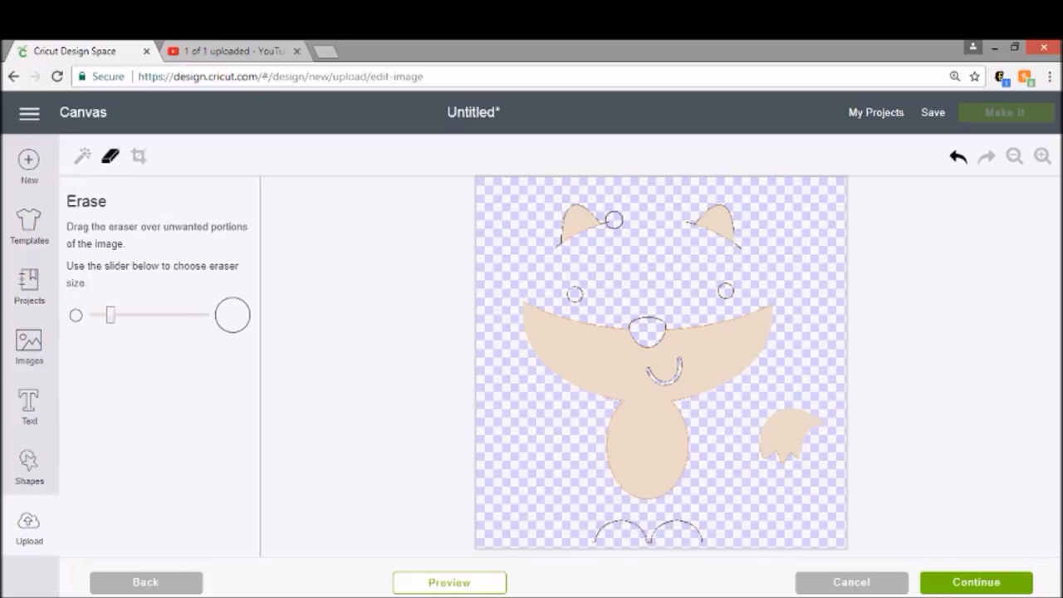
# Zoom in and erase the dark slivers and stray lines around both ear tips.
pyautogui.click(1043, 157)
pyautogui.click(1043, 156)
pyautogui.click(1043, 156)
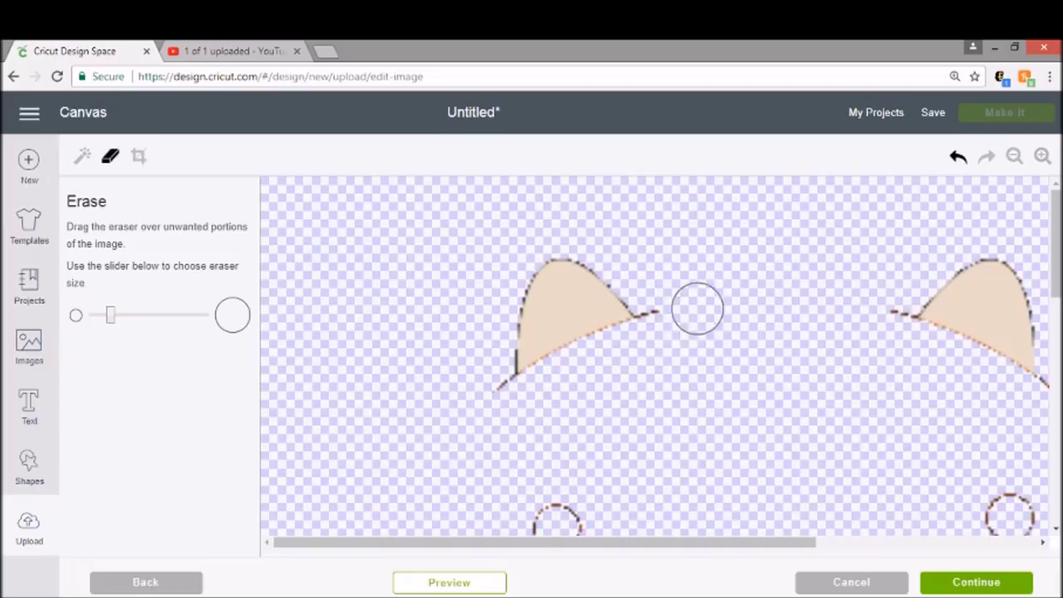
pyautogui.moveTo(698, 308); pyautogui.dragTo(652, 319)
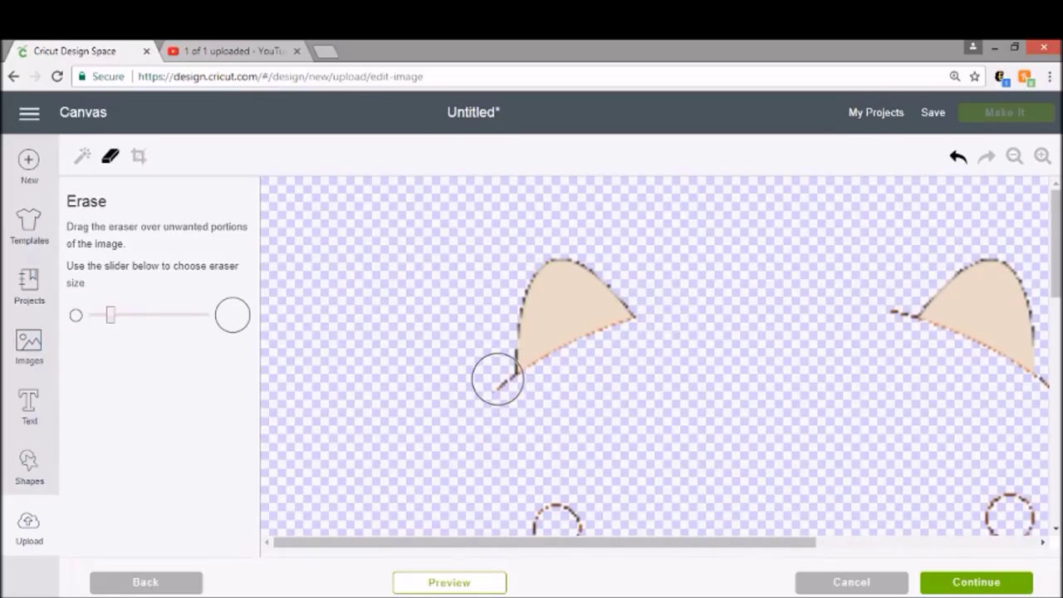
pyautogui.moveTo(497, 379); pyautogui.dragTo(506, 377)
pyautogui.moveTo(892, 304); pyautogui.dragTo(877, 333)
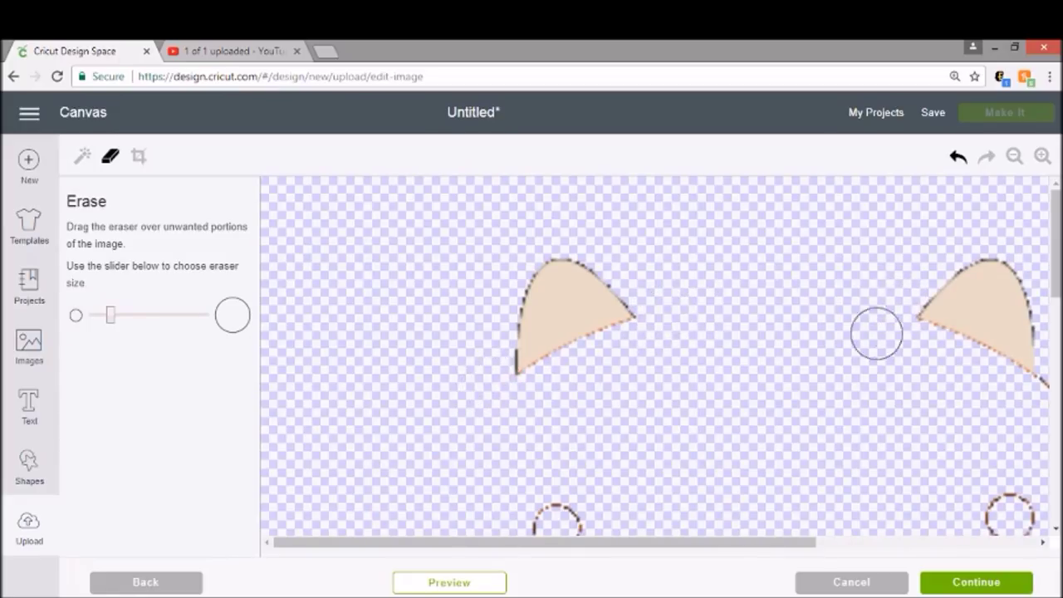
pyautogui.moveTo(795, 540); pyautogui.dragTo(897, 541)
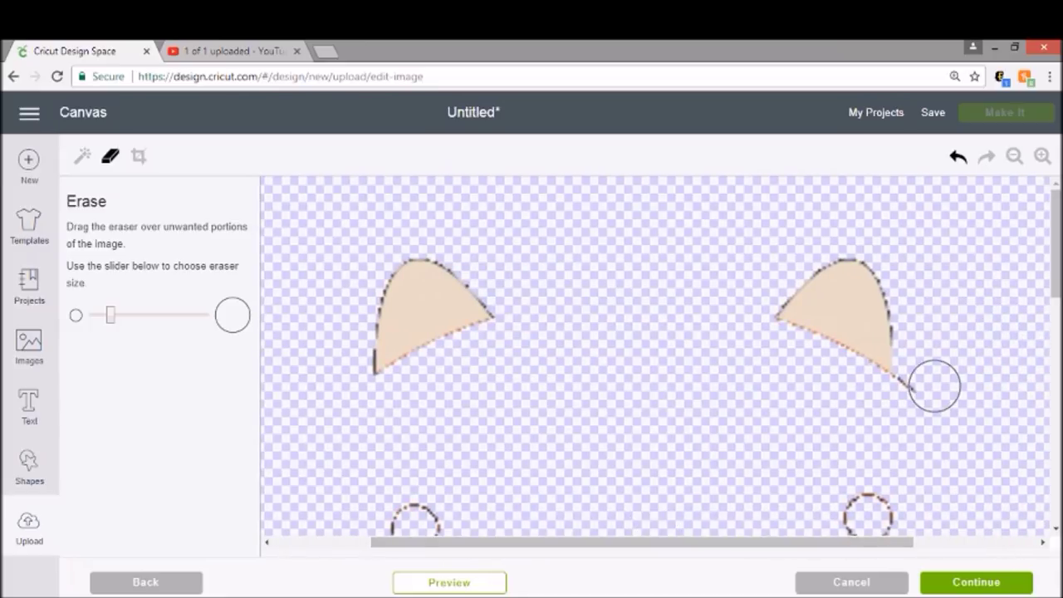
pyautogui.moveTo(920, 385); pyautogui.dragTo(914, 384)
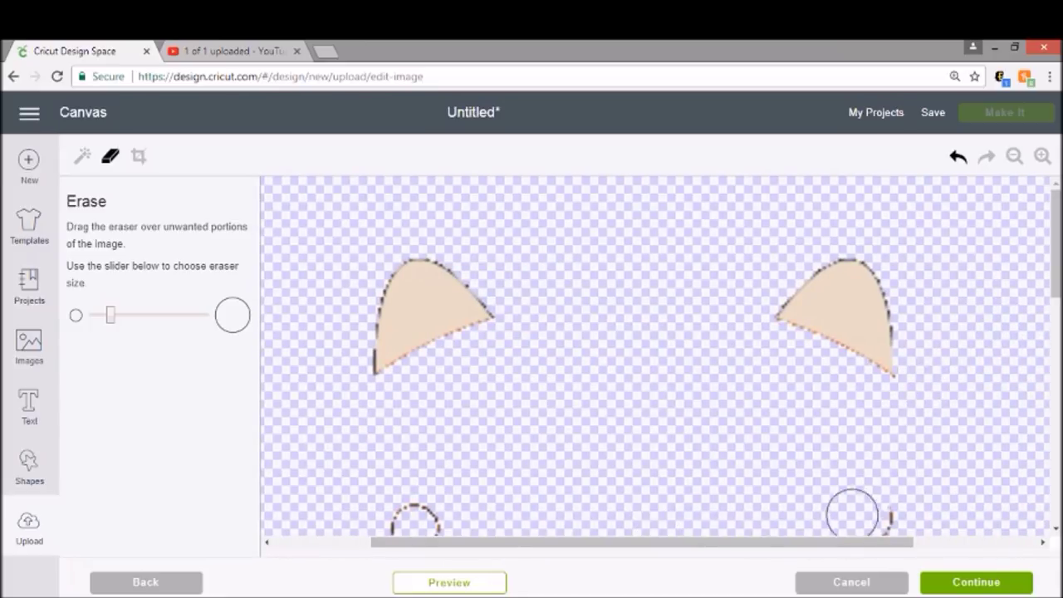
# Erase the nose outline arc and leftover smile outline, then continue to naming.
pyautogui.scroll(-5, 842, 494)
pyautogui.moveTo(470, 233)
pyautogui.mouseDown()
pyautogui.moveTo(391, 278)
pyautogui.moveTo(449, 290)
pyautogui.mouseUp()
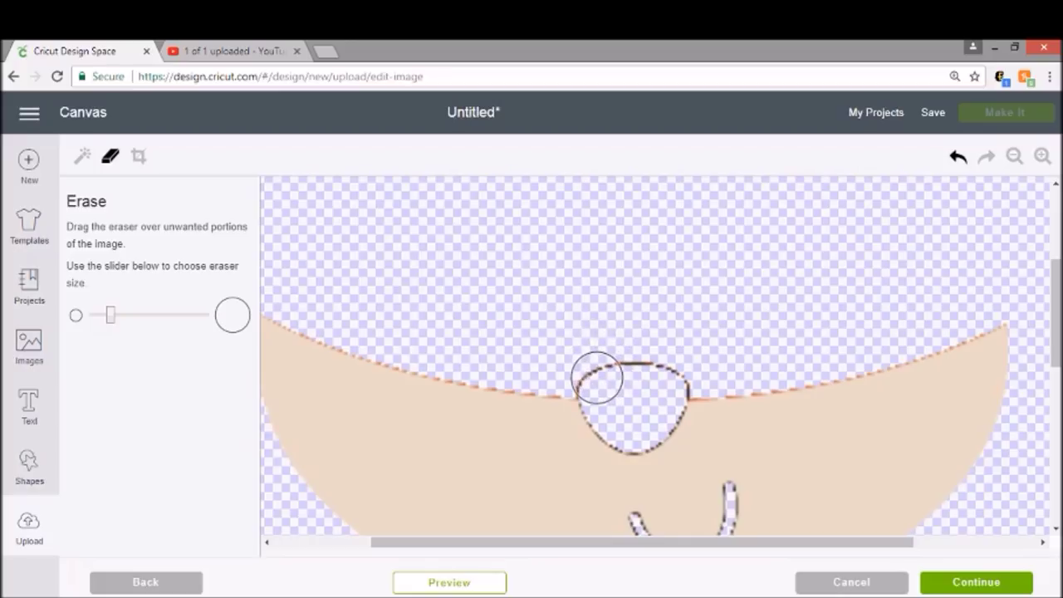
pyautogui.moveTo(596, 378)
pyautogui.mouseDown()
pyautogui.moveTo(645, 363)
pyautogui.moveTo(670, 372)
pyautogui.mouseUp()
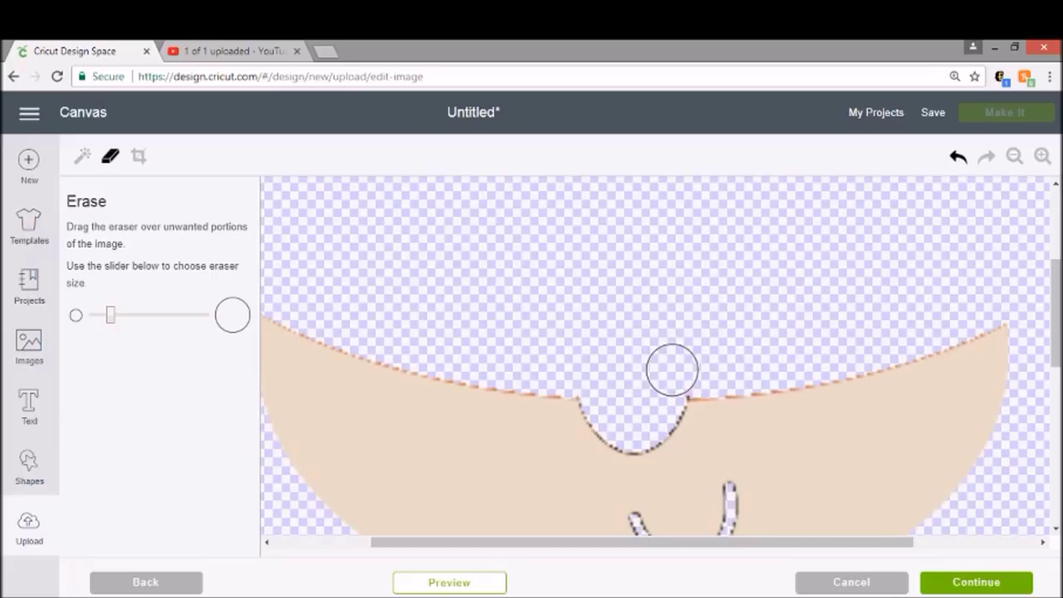
pyautogui.scroll(-1, 679, 288)
pyautogui.scroll(-3, 680, 288)
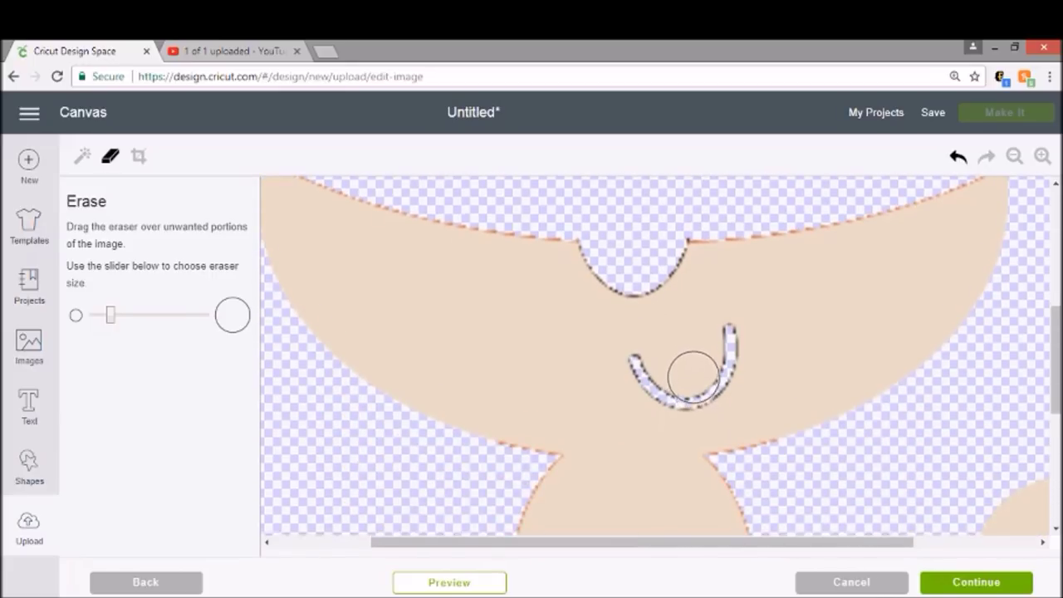
pyautogui.scroll(-5, 690, 375)
pyautogui.scroll(-5, 700, 291)
pyautogui.moveTo(471, 499)
pyautogui.mouseDown()
pyautogui.moveTo(595, 456)
pyautogui.moveTo(638, 504)
pyautogui.moveTo(705, 479)
pyautogui.moveTo(765, 486)
pyautogui.moveTo(795, 519)
pyautogui.moveTo(717, 481)
pyautogui.moveTo(634, 508)
pyautogui.moveTo(710, 469)
pyautogui.mouseUp()
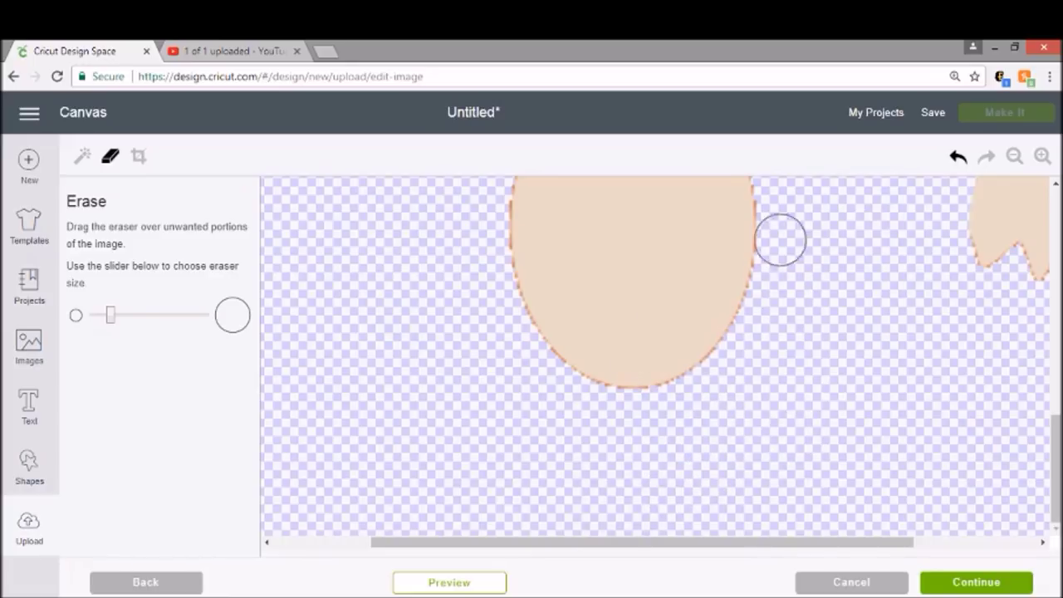
pyautogui.click(971, 585)
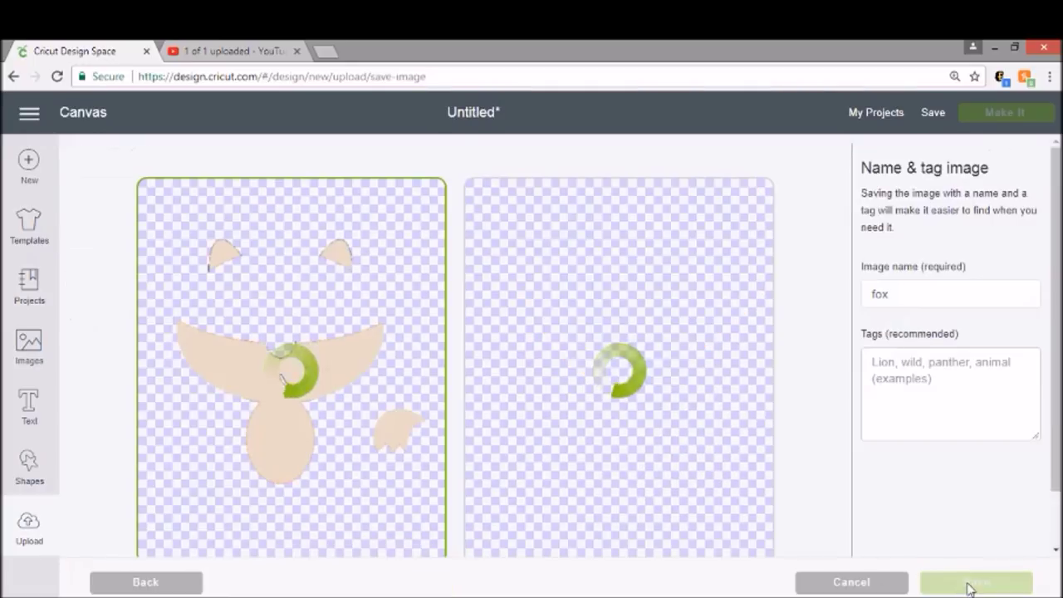
# Save the cut-only cream layer under the name 'foxt'.
pyautogui.click(763, 231)
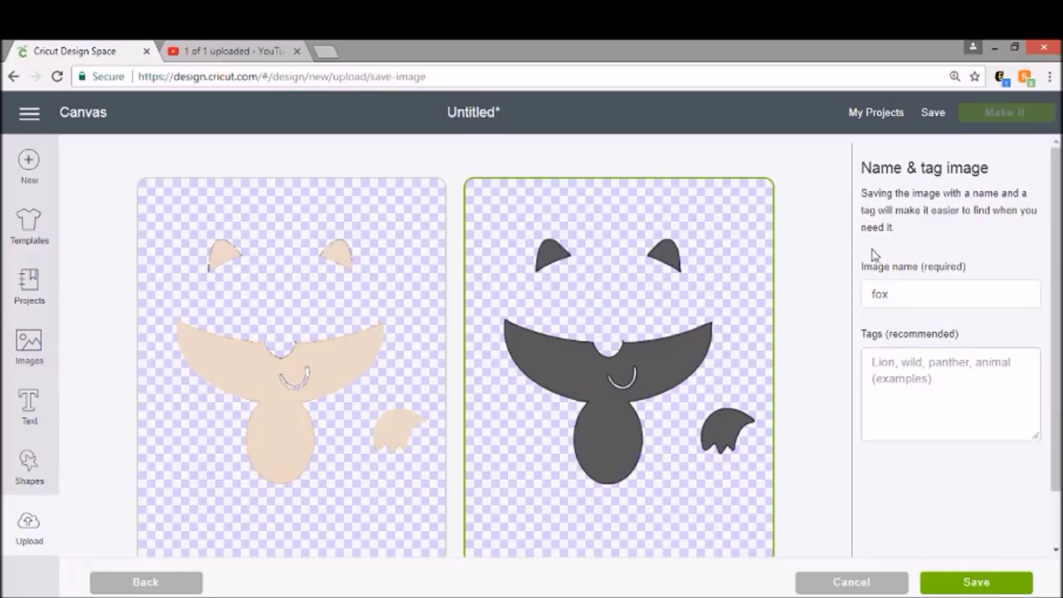
pyautogui.click(903, 297)
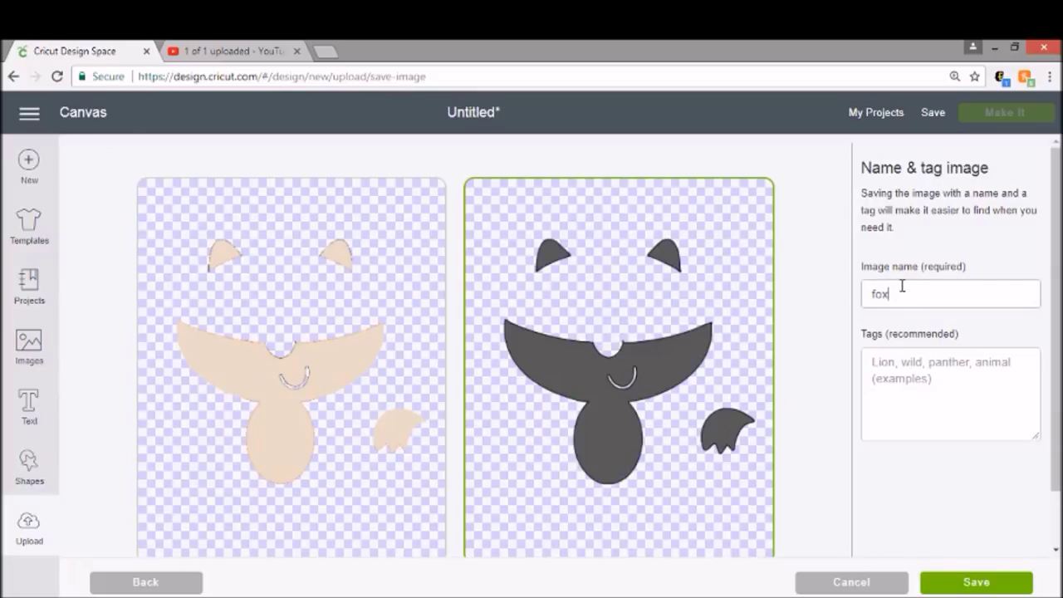
pyautogui.write('t')
pyautogui.click(967, 584)
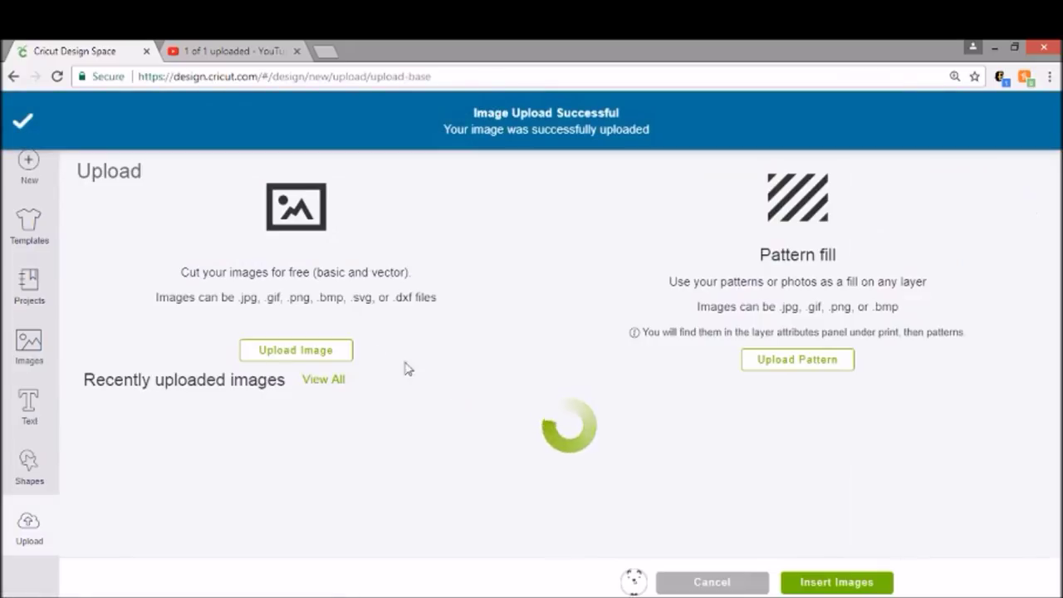
# Upload the fox picture file a third time as a Complex image, ready for cleanup.
pyautogui.click(316, 356)
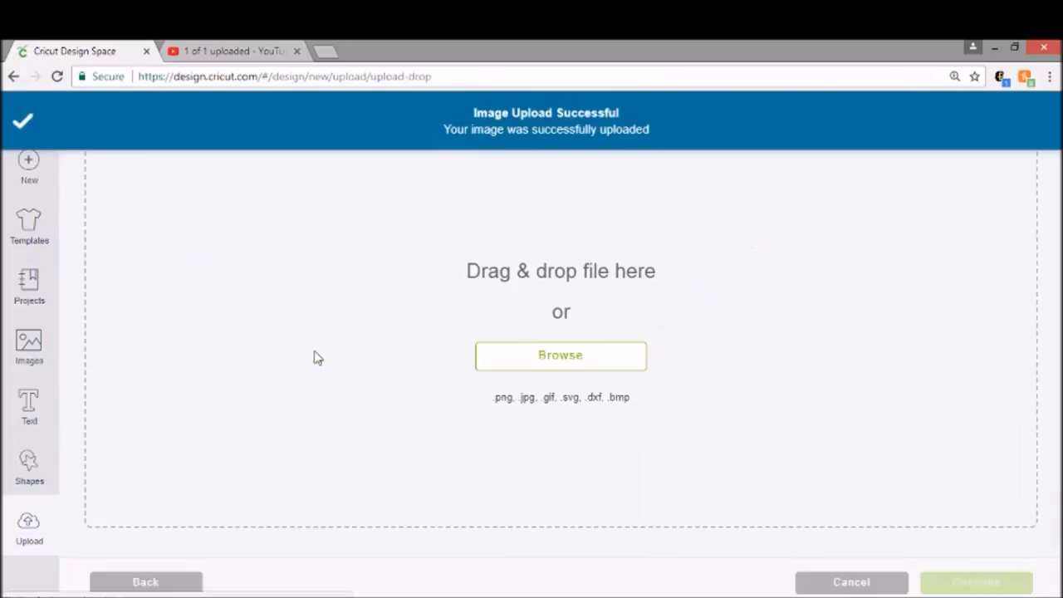
pyautogui.click(596, 367)
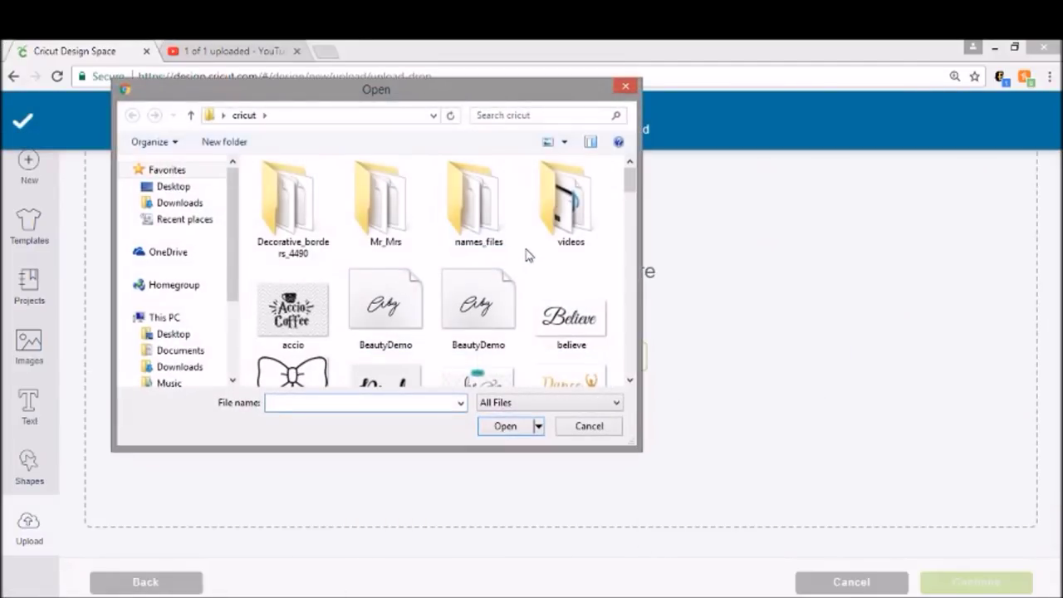
pyautogui.scroll(-5, 510, 238)
pyautogui.click(567, 256)
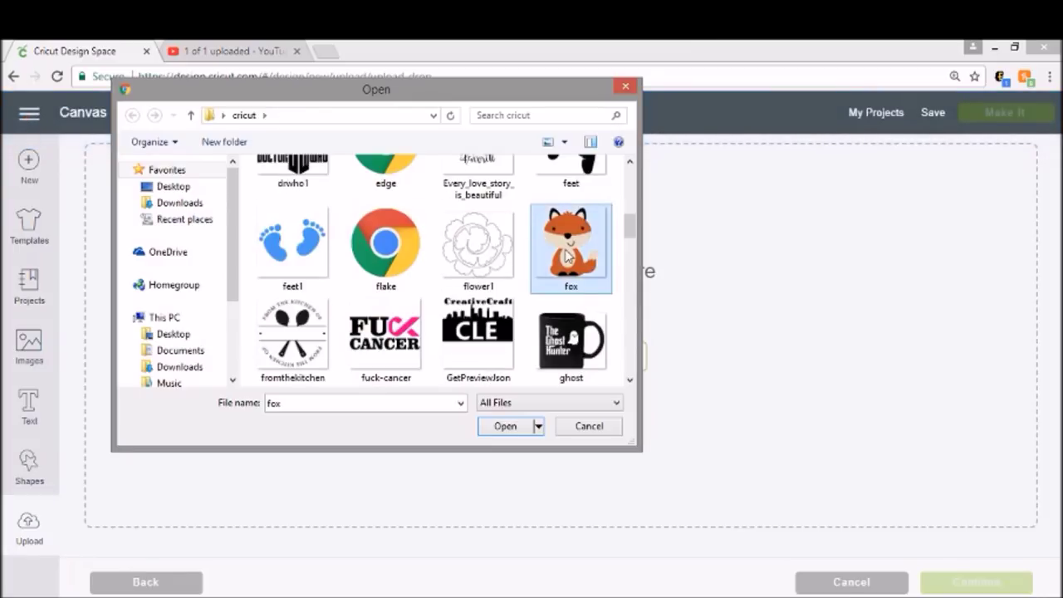
pyautogui.doubleClick(567, 256)
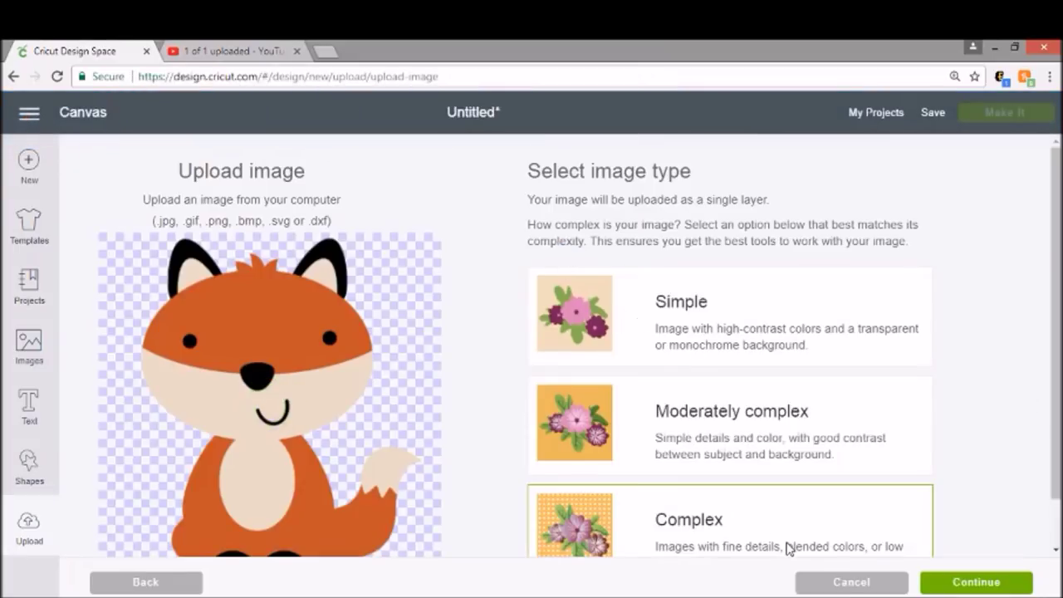
pyautogui.click(970, 584)
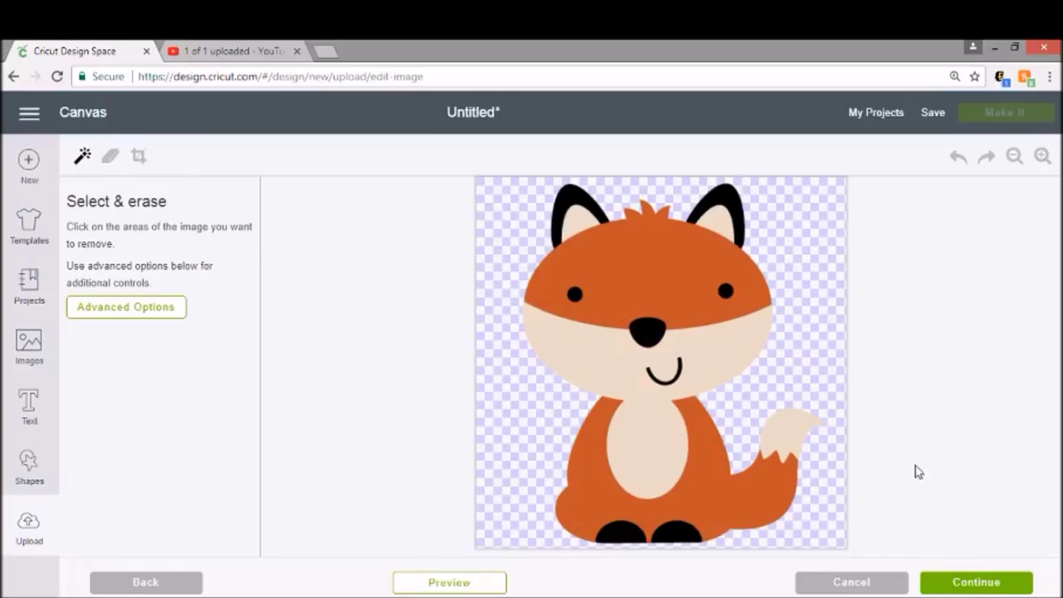
# Erase both ears, both eyes, the nose, cream face and belly, tail tip and both feet.
pyautogui.click(719, 217)
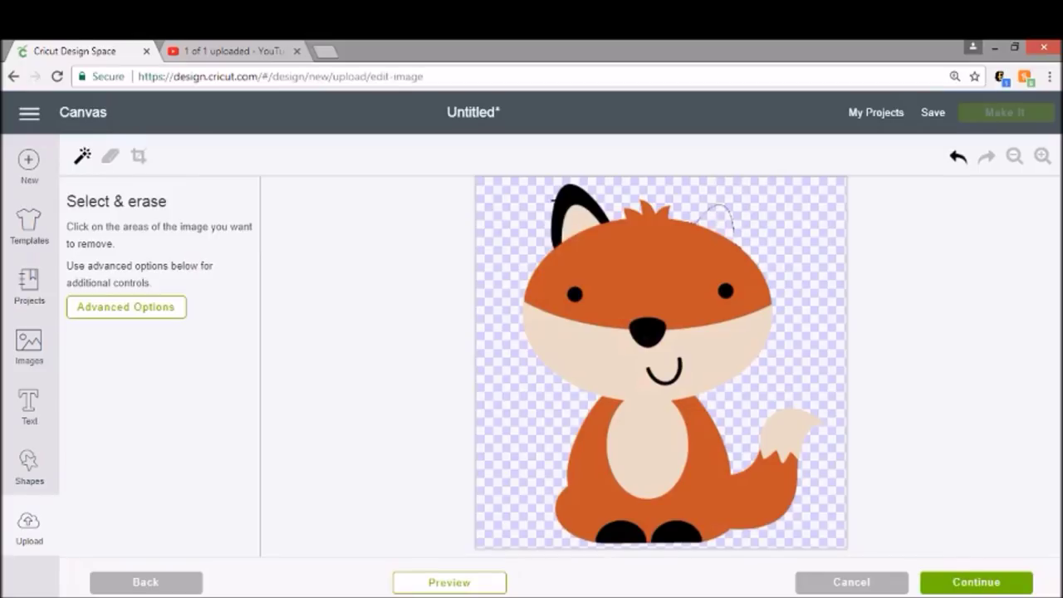
pyautogui.click(563, 207)
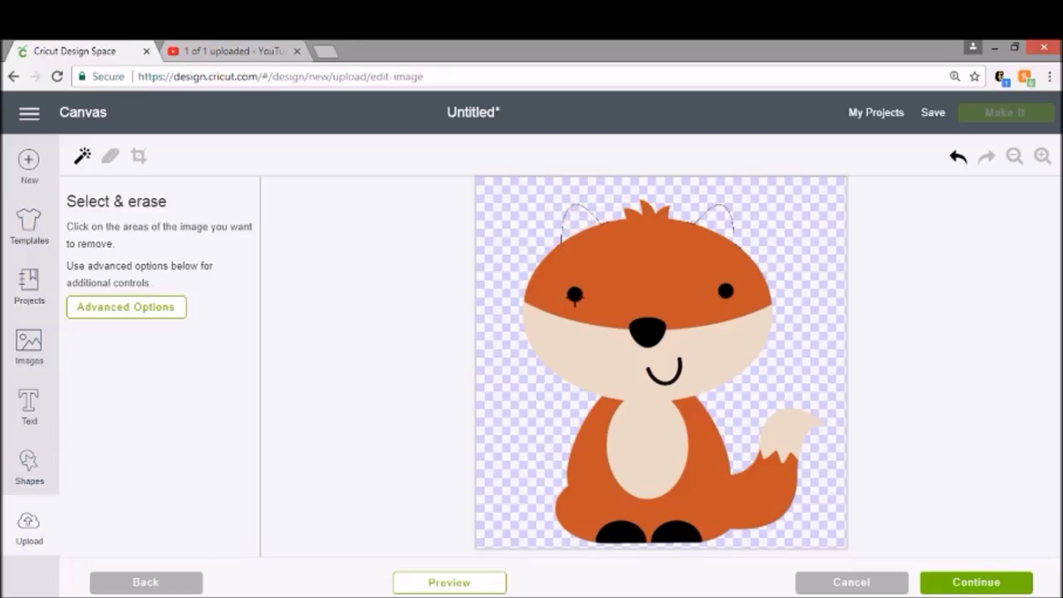
pyautogui.click(574, 295)
pyautogui.click(647, 332)
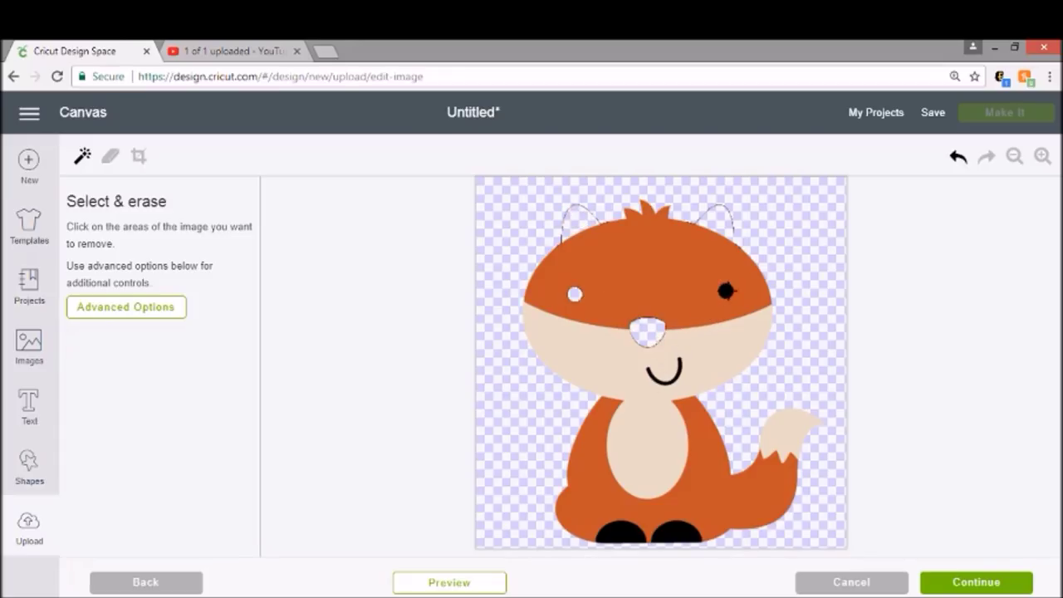
pyautogui.click(726, 291)
pyautogui.click(701, 339)
pyautogui.click(778, 443)
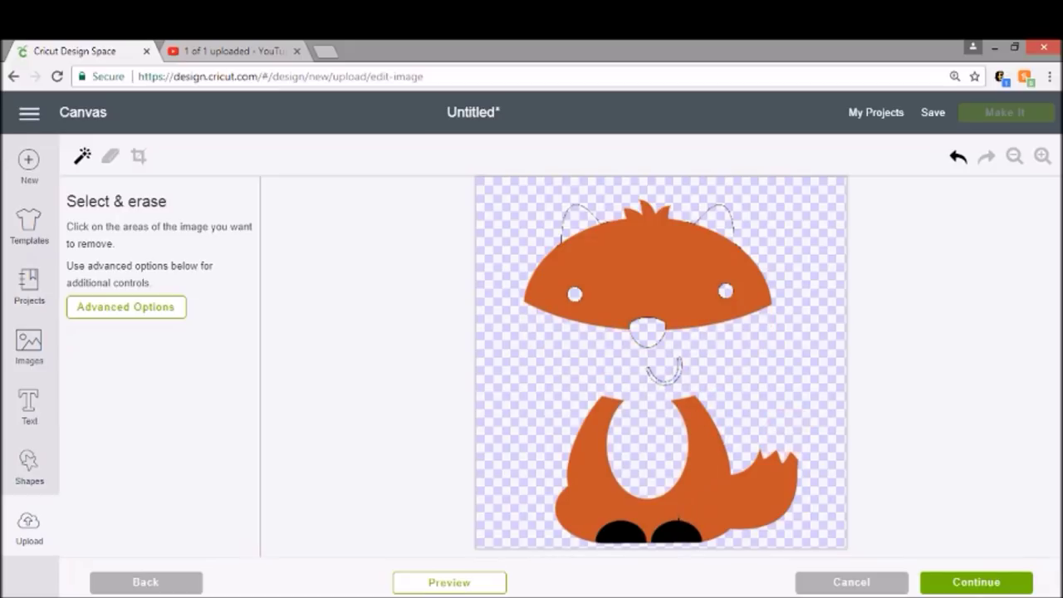
pyautogui.click(678, 522)
pyautogui.click(620, 531)
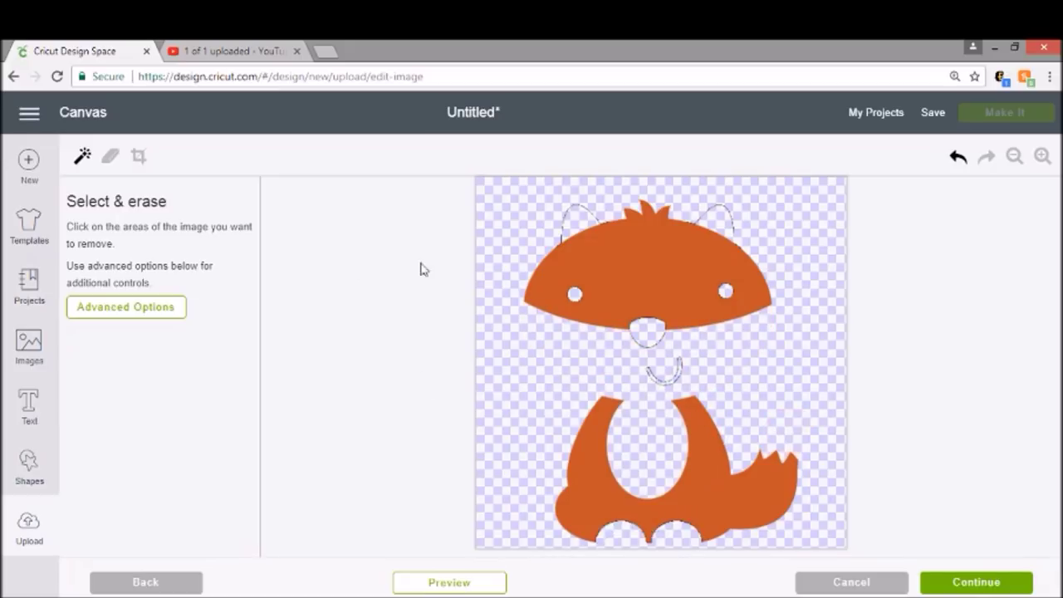
pyautogui.click(110, 157)
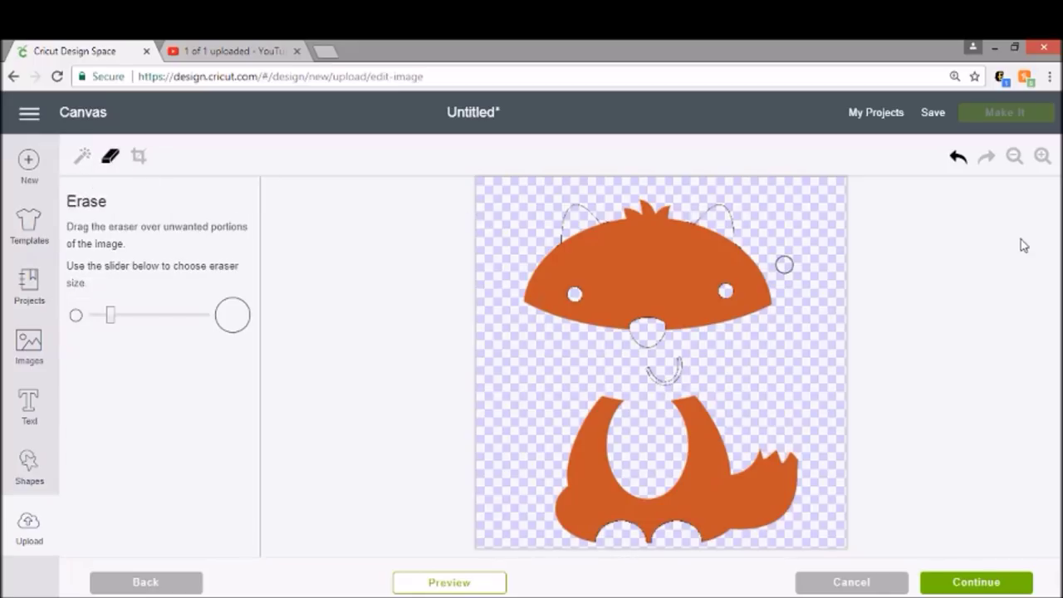
# Zoom in and wipe away the leftover ear, nose and mouth outlines.
pyautogui.click(1042, 157)
pyautogui.click(1043, 157)
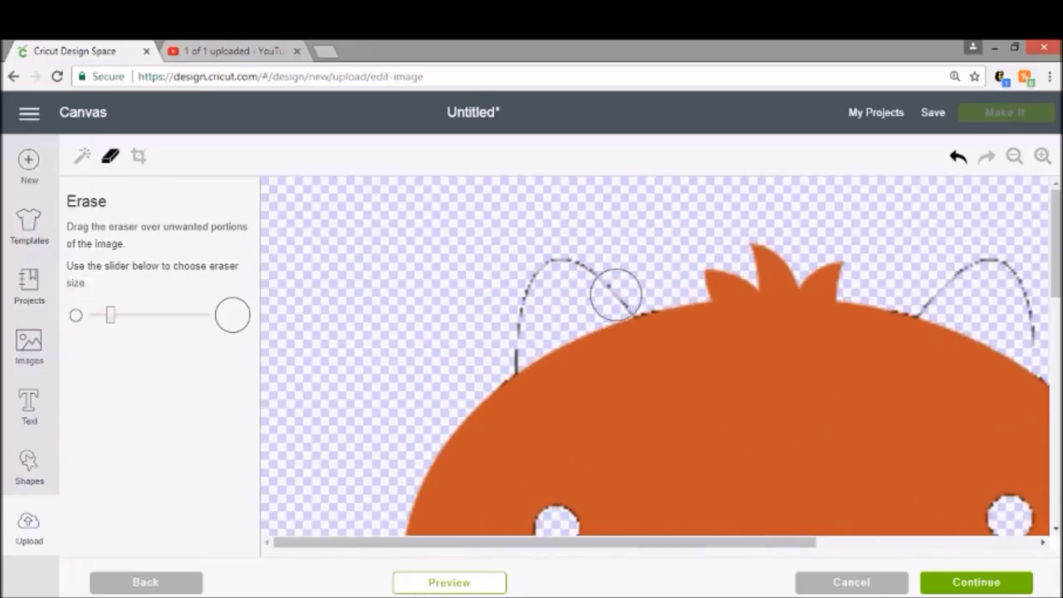
pyautogui.moveTo(501, 347)
pyautogui.mouseDown()
pyautogui.moveTo(553, 261)
pyautogui.moveTo(618, 294)
pyautogui.moveTo(663, 286)
pyautogui.mouseUp()
pyautogui.moveTo(986, 317)
pyautogui.mouseDown()
pyautogui.moveTo(931, 300)
pyautogui.moveTo(957, 277)
pyautogui.moveTo(990, 274)
pyautogui.moveTo(1014, 291)
pyautogui.mouseUp()
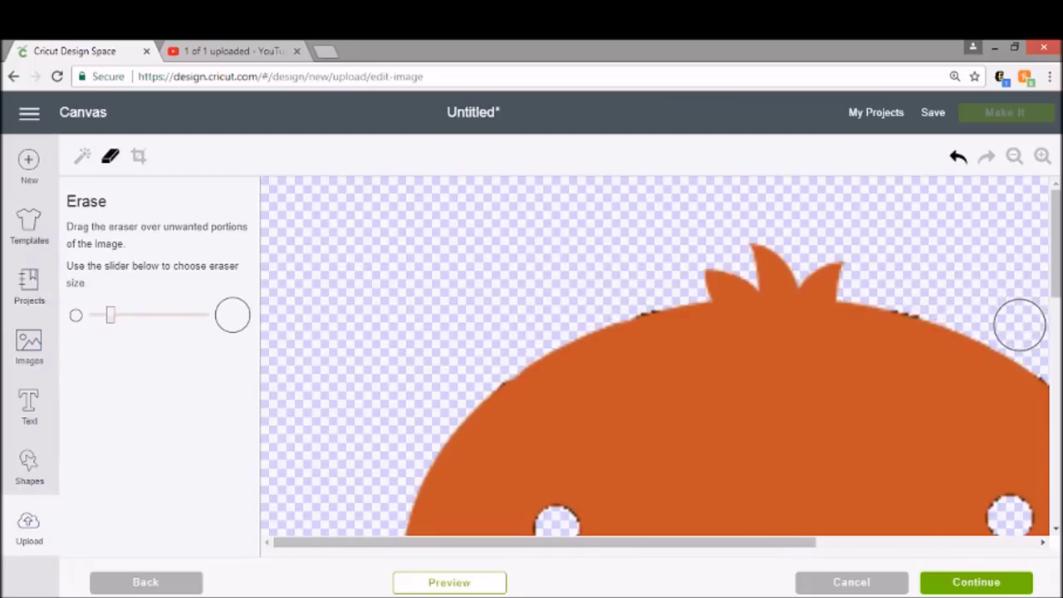
pyautogui.scroll(-5, 968, 280)
pyautogui.moveTo(769, 310)
pyautogui.mouseDown()
pyautogui.moveTo(736, 267)
pyautogui.moveTo(770, 286)
pyautogui.moveTo(811, 267)
pyautogui.mouseUp()
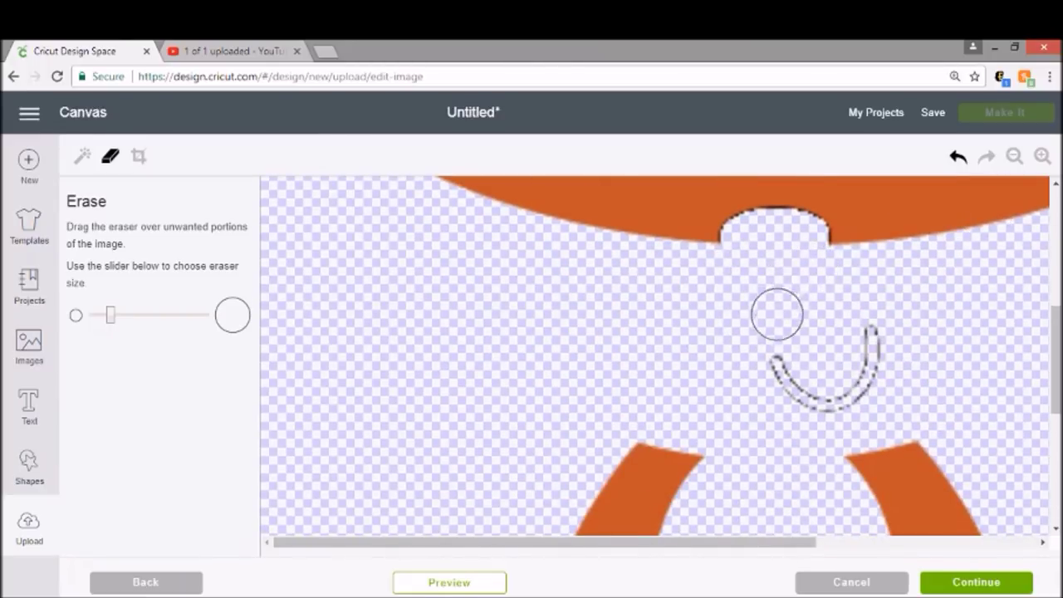
pyautogui.moveTo(776, 311)
pyautogui.mouseDown()
pyautogui.moveTo(787, 412)
pyautogui.moveTo(856, 388)
pyautogui.moveTo(847, 349)
pyautogui.mouseUp()
pyautogui.scroll(-5, 831, 374)
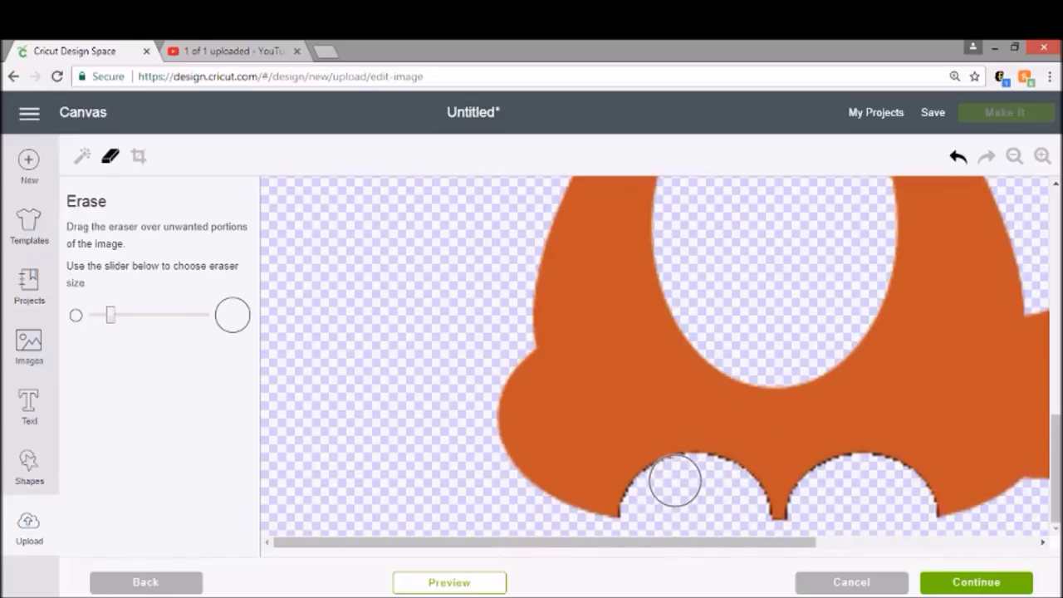
# Name the orange layer 'foxo' and save it to the uploads.
pyautogui.click(986, 585)
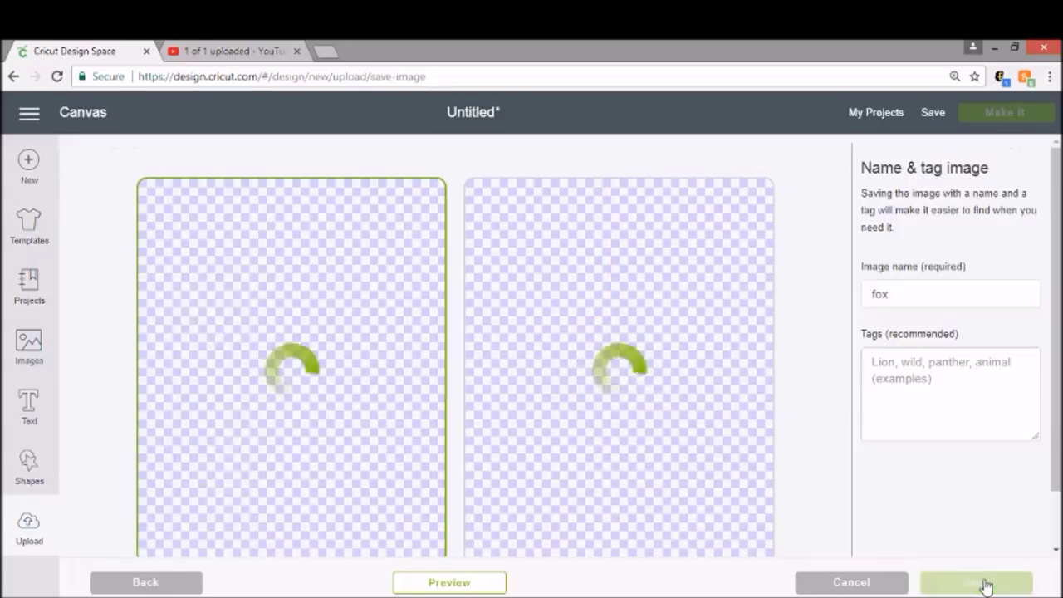
pyautogui.click(953, 301)
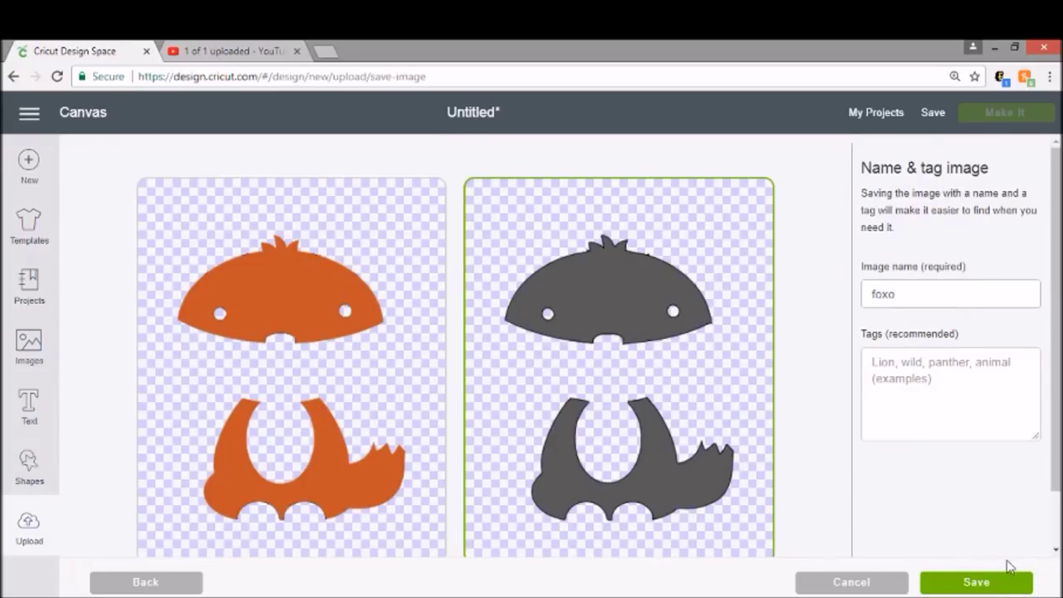
pyautogui.write('o')
pyautogui.click(1003, 587)
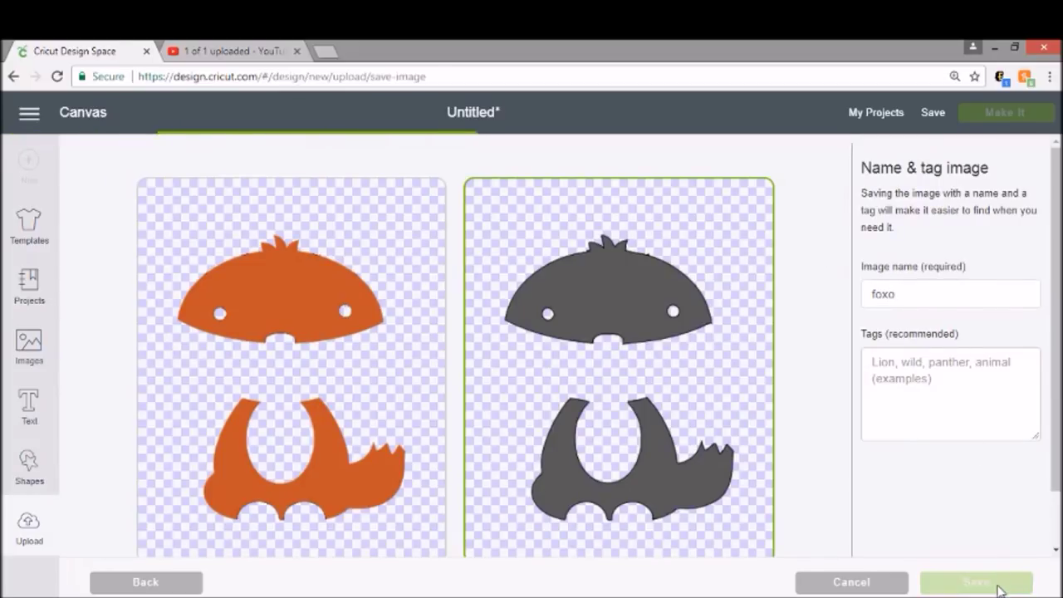
pyautogui.scroll(-1, 529, 385)
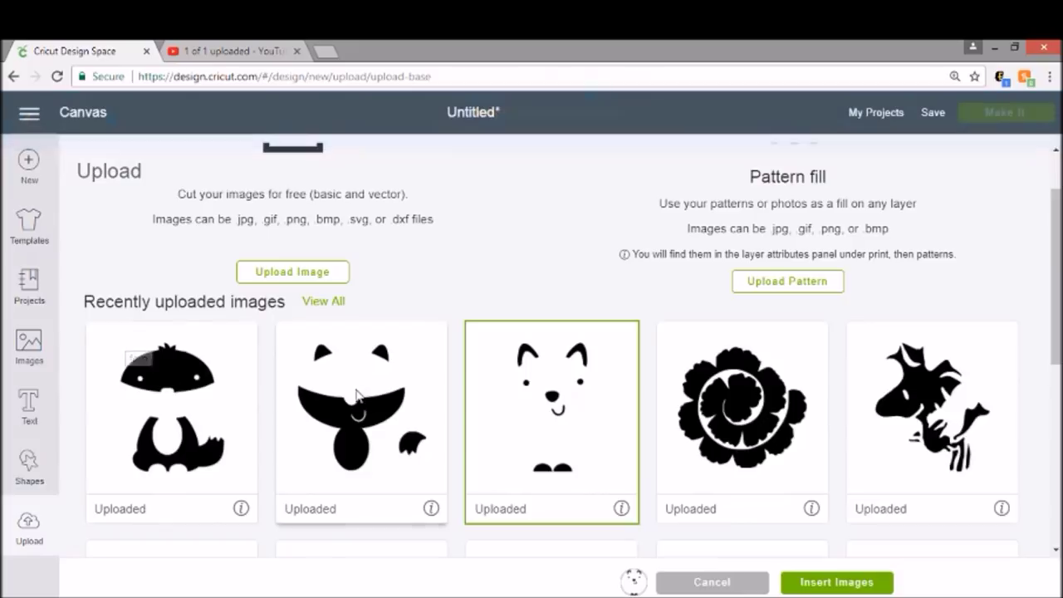
# Insert the foxb and foxt images, moving foxt up and to the right.
pyautogui.click(602, 409)
pyautogui.click(582, 438)
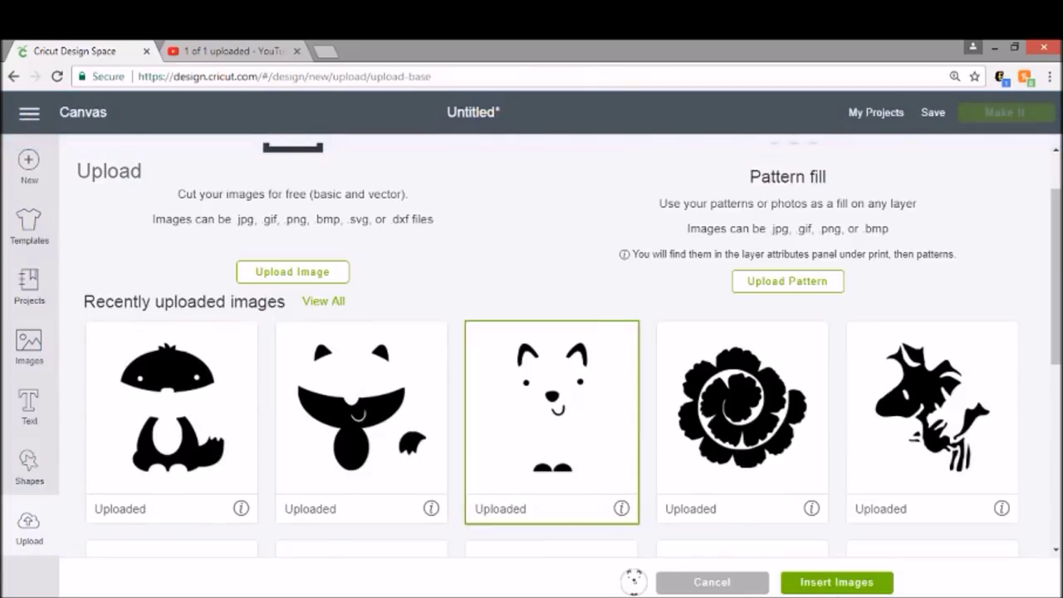
pyautogui.click(831, 585)
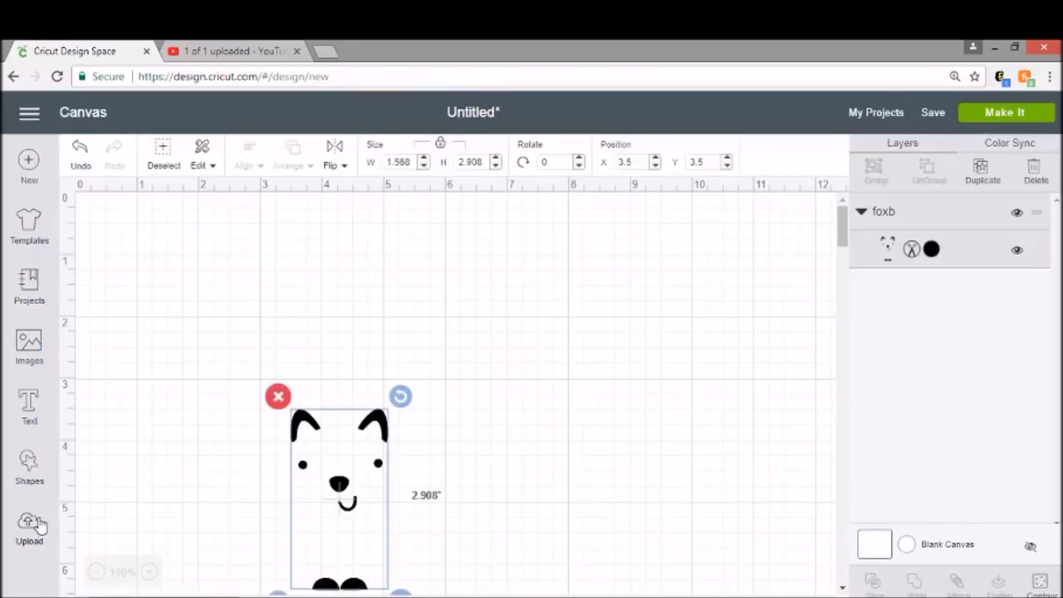
pyautogui.click(37, 522)
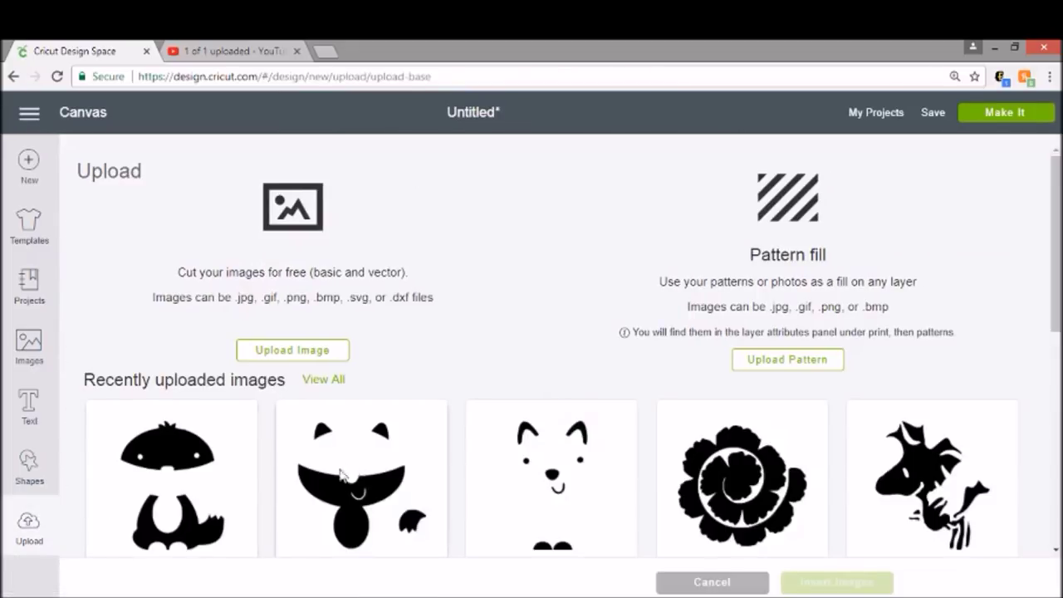
pyautogui.click(314, 475)
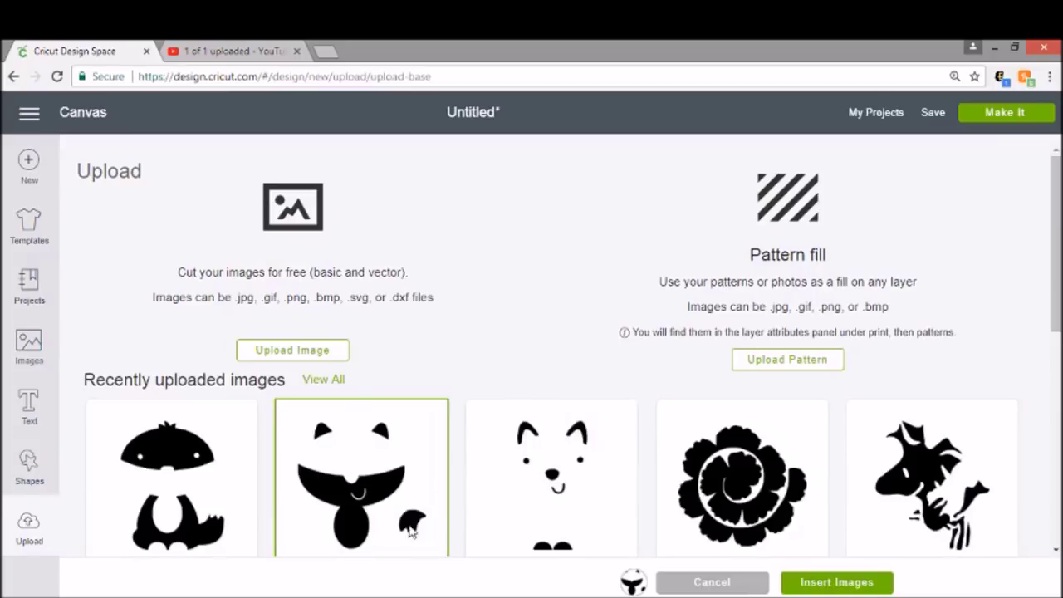
pyautogui.click(826, 584)
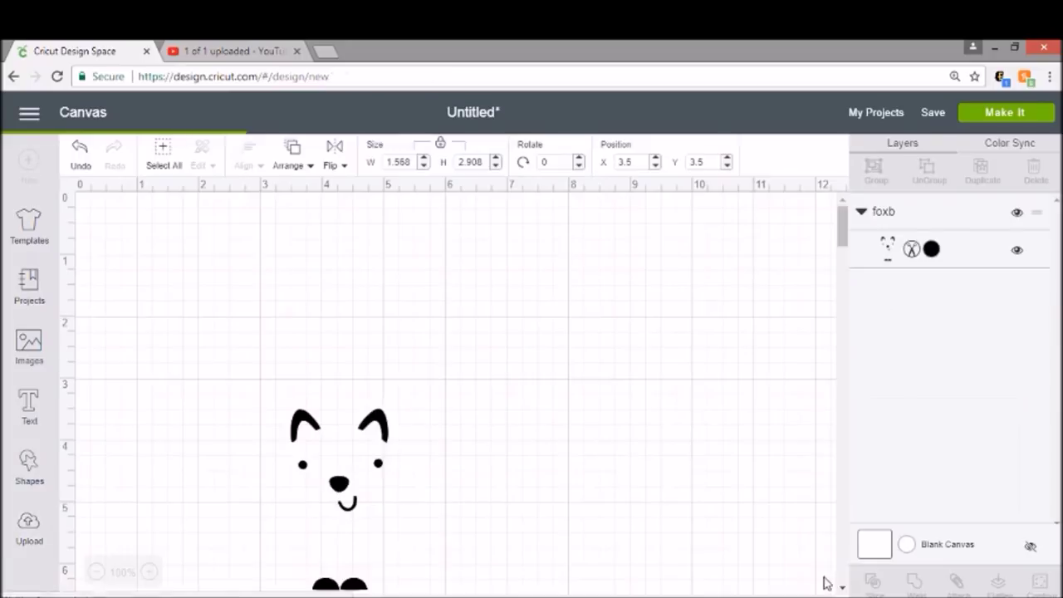
pyautogui.moveTo(430, 521); pyautogui.dragTo(551, 356)
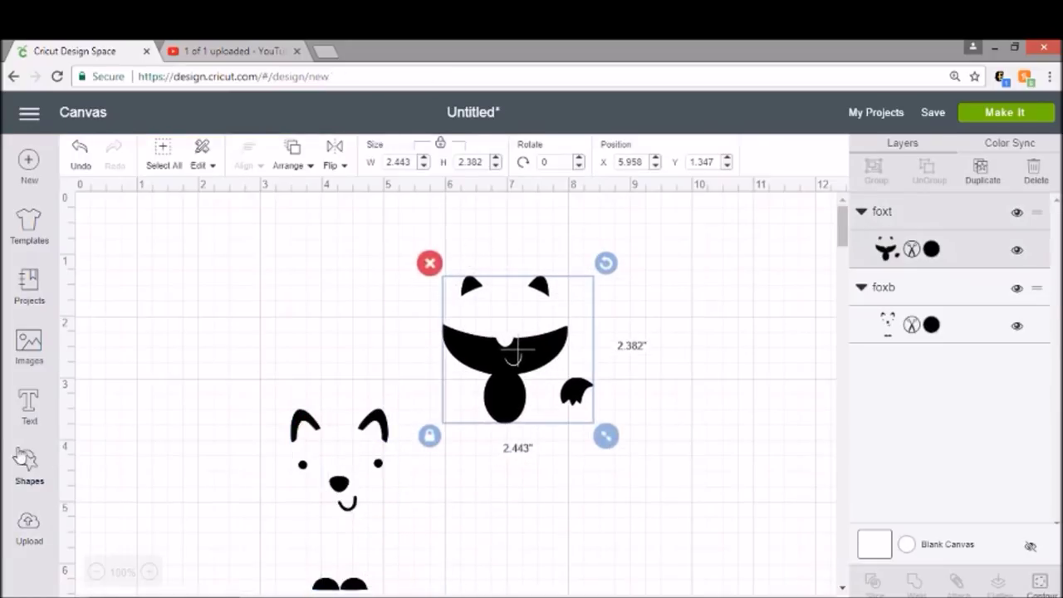
# Insert the foxo image onto the canvas.
pyautogui.click(41, 536)
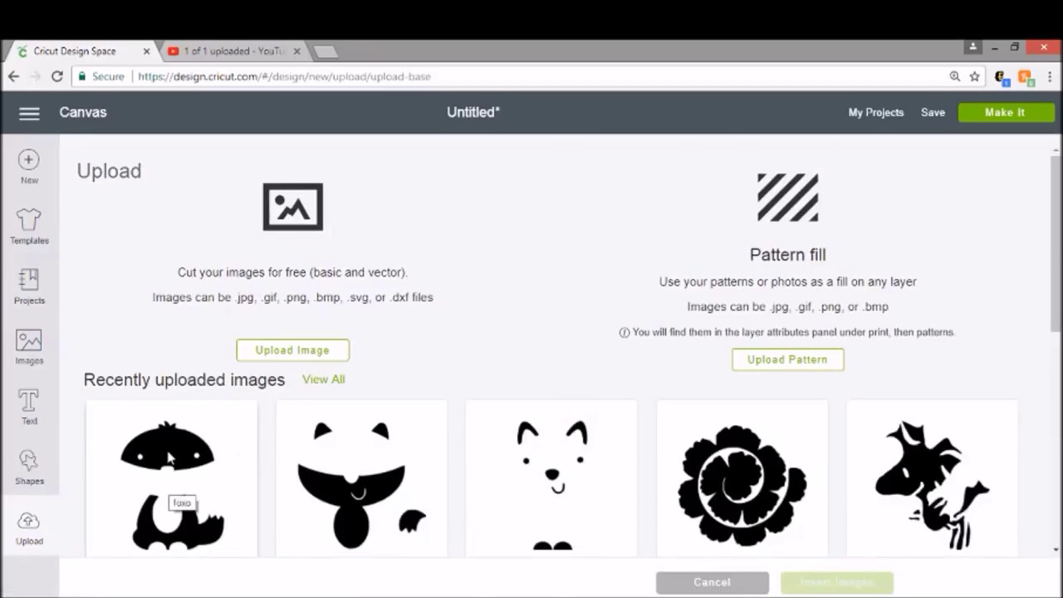
pyautogui.click(171, 457)
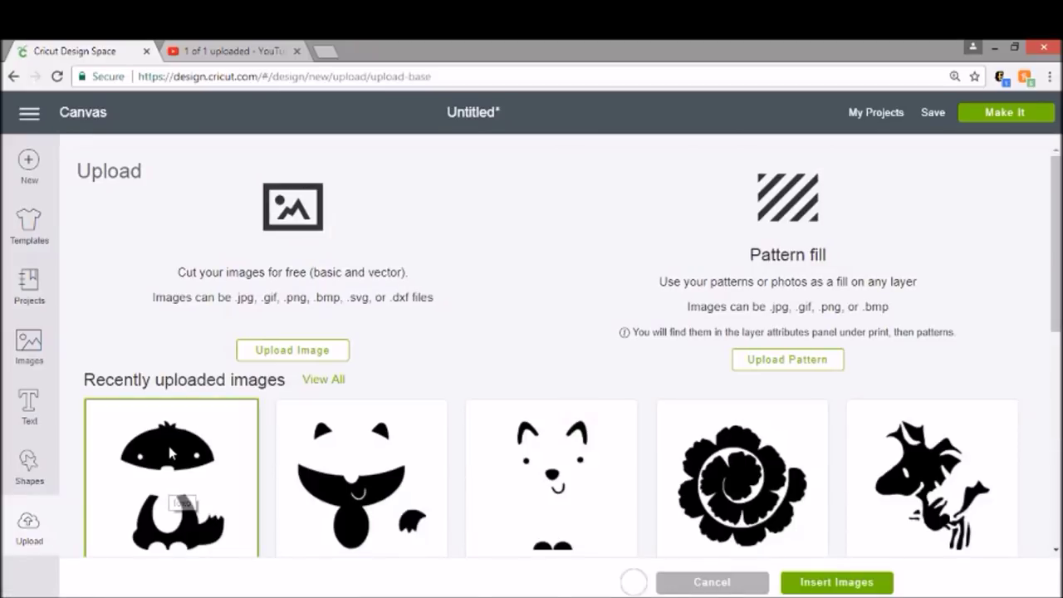
pyautogui.click(839, 584)
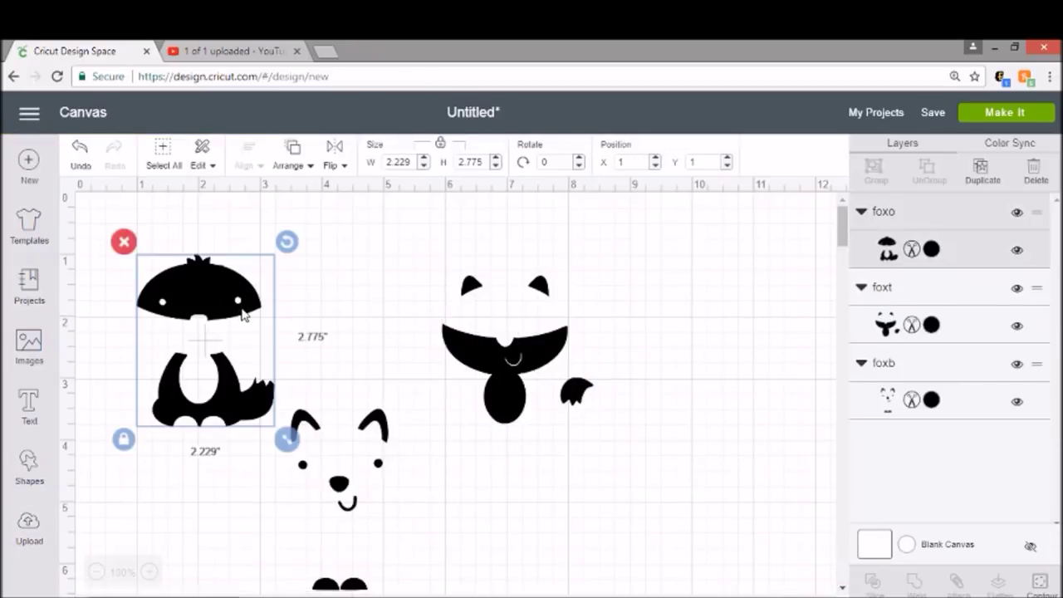
# Move the black face between the pieces and colour the foxo layer Adobe Clay orange.
pyautogui.moveTo(382, 428); pyautogui.dragTo(407, 268)
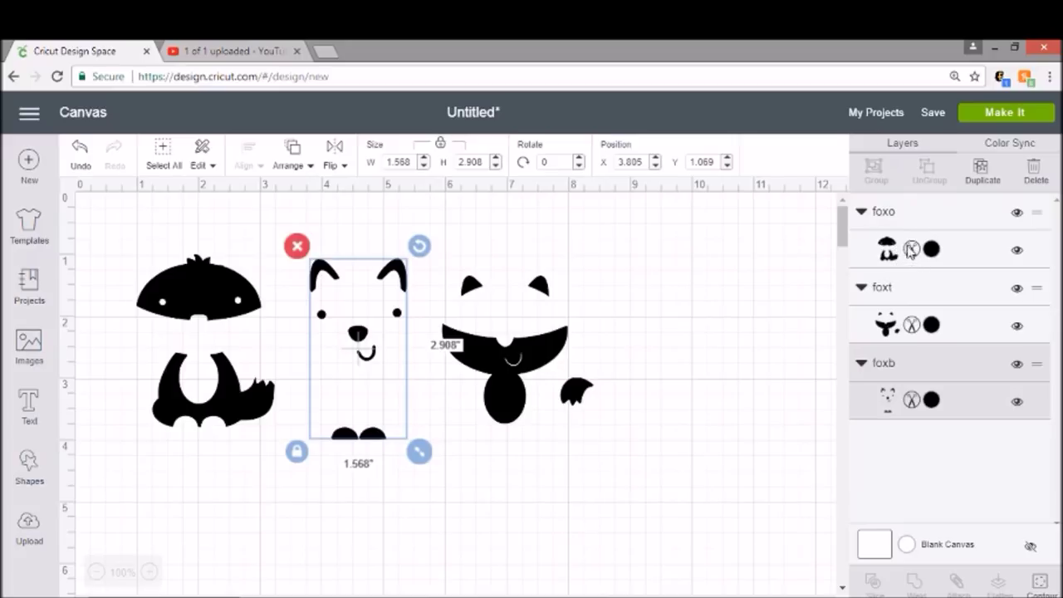
pyautogui.click(932, 250)
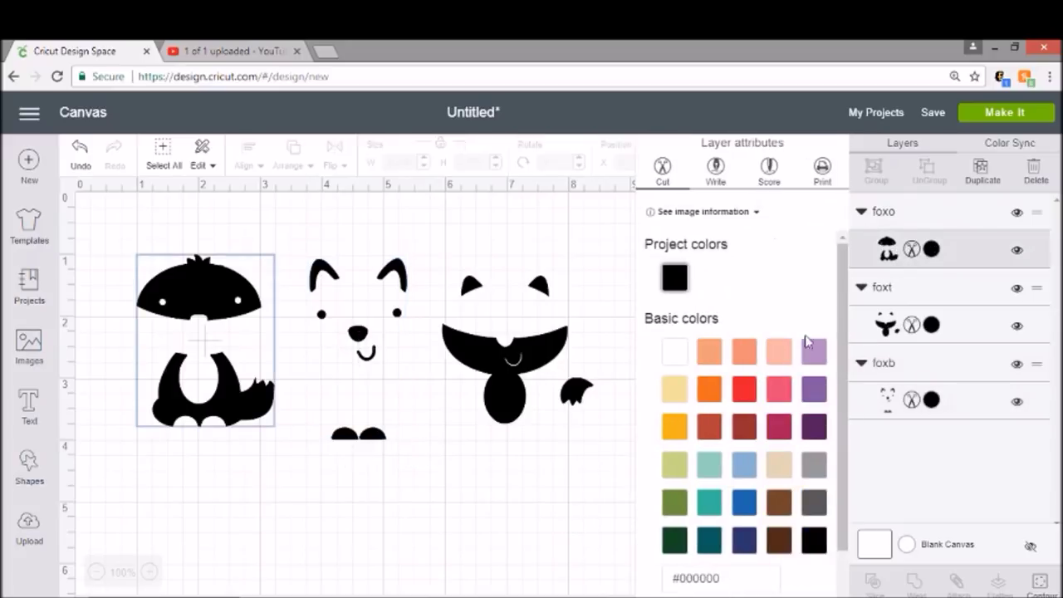
pyautogui.click(708, 398)
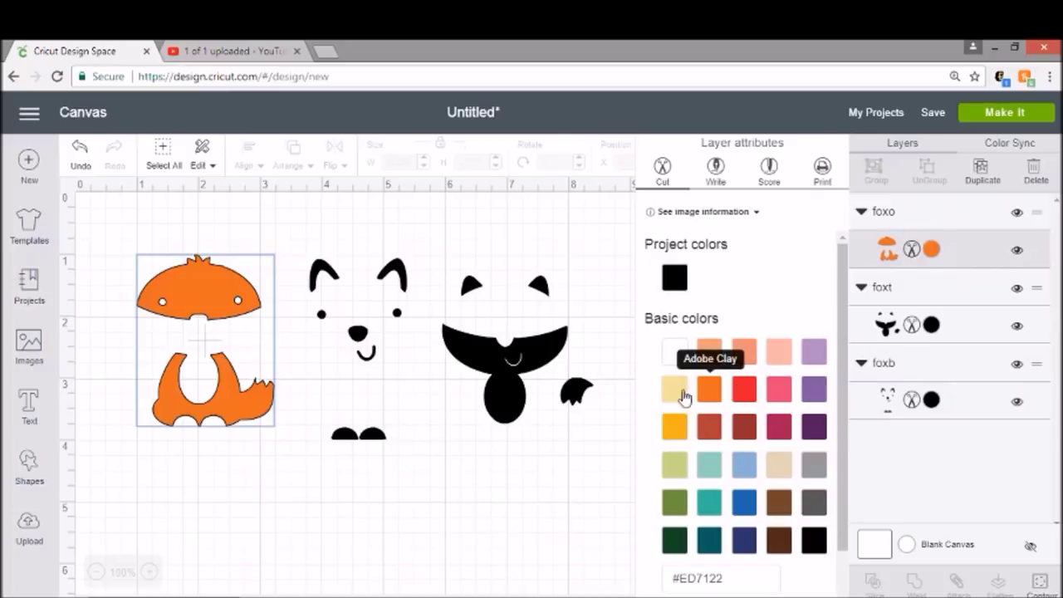
pyautogui.click(553, 355)
# Colour the foxt pieces Cream and place them onto the orange fox.
pyautogui.click(552, 355)
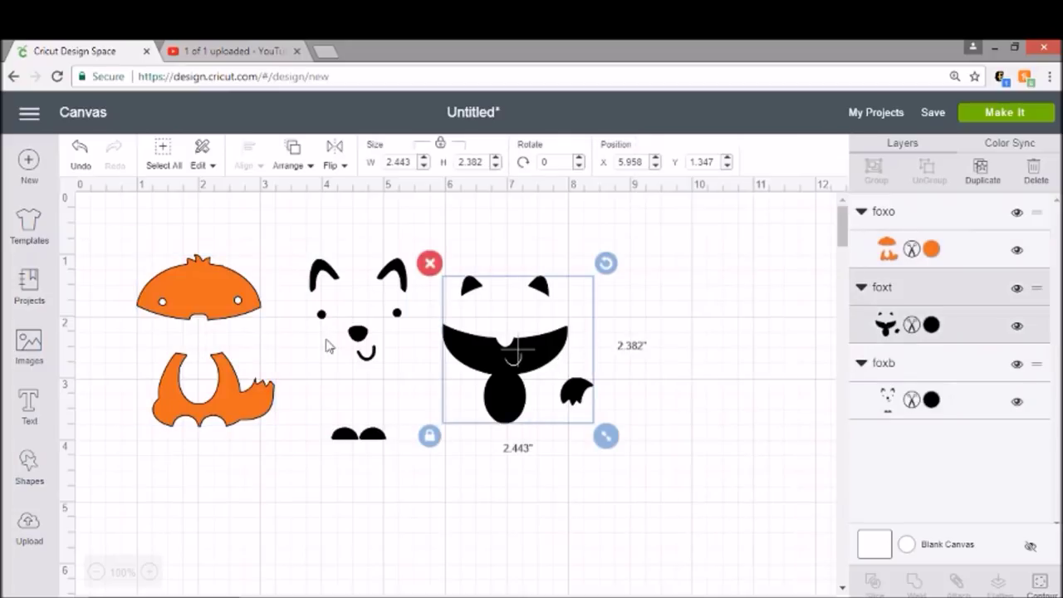
pyautogui.click(932, 325)
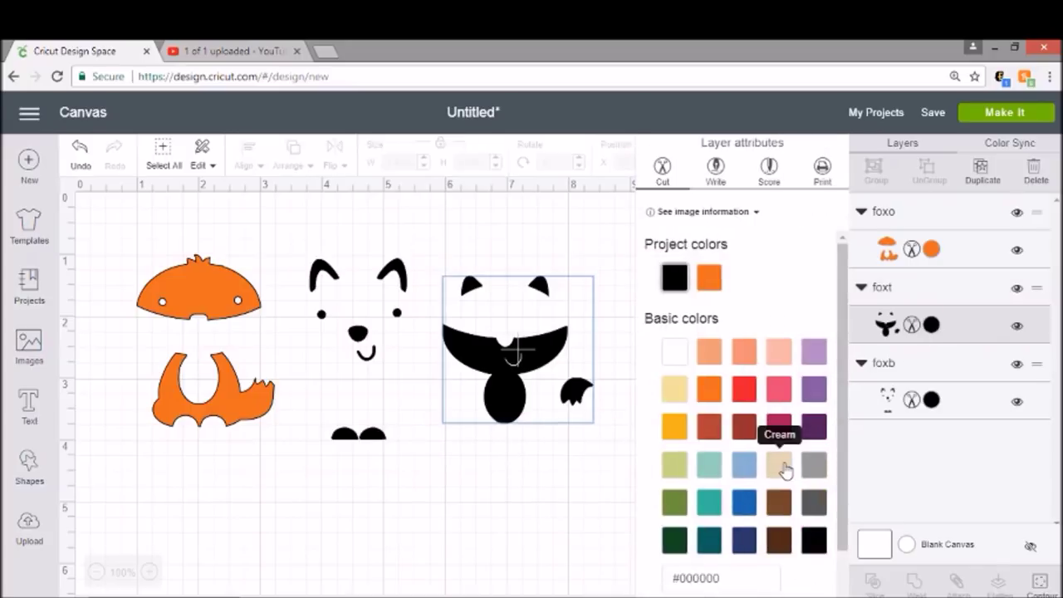
pyautogui.click(785, 471)
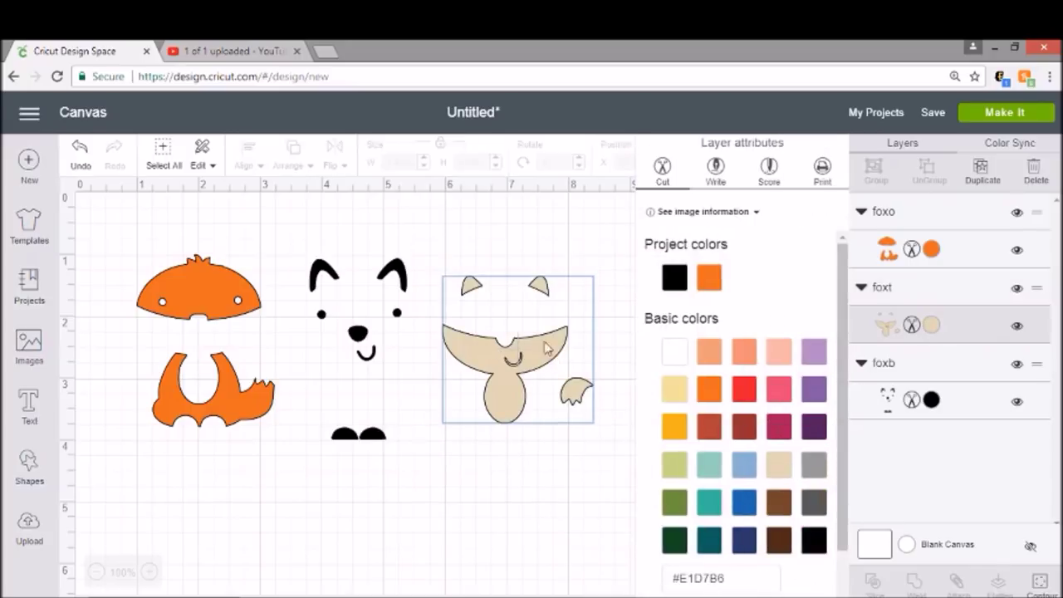
pyautogui.click(409, 283)
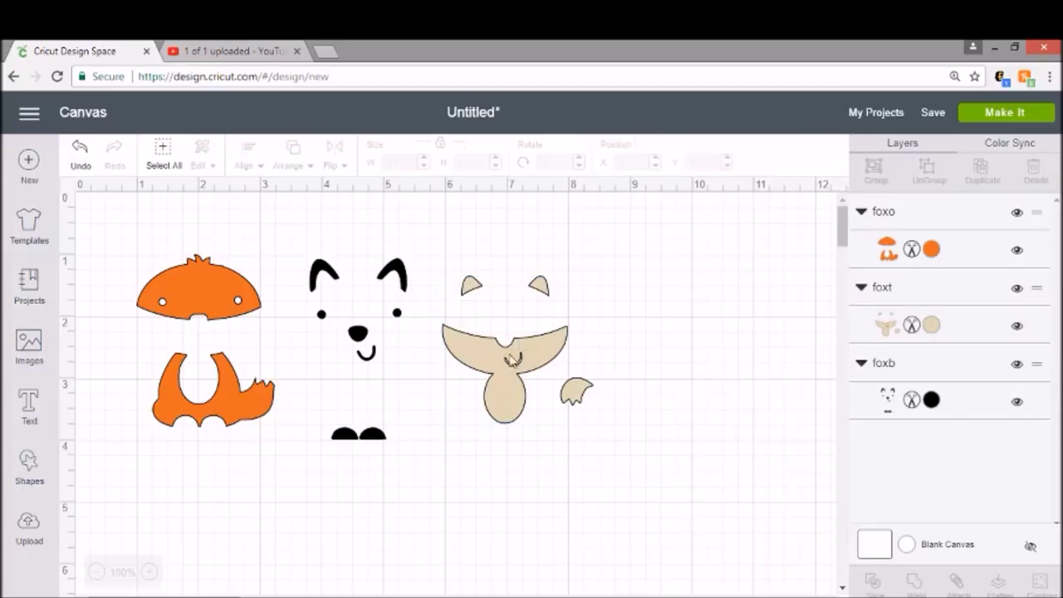
pyautogui.moveTo(513, 359); pyautogui.dragTo(203, 343)
# Place the black face pieces on the fox and nudge foxo to X 0.986, Y 0.988.
pyautogui.moveTo(367, 345); pyautogui.dragTo(204, 328)
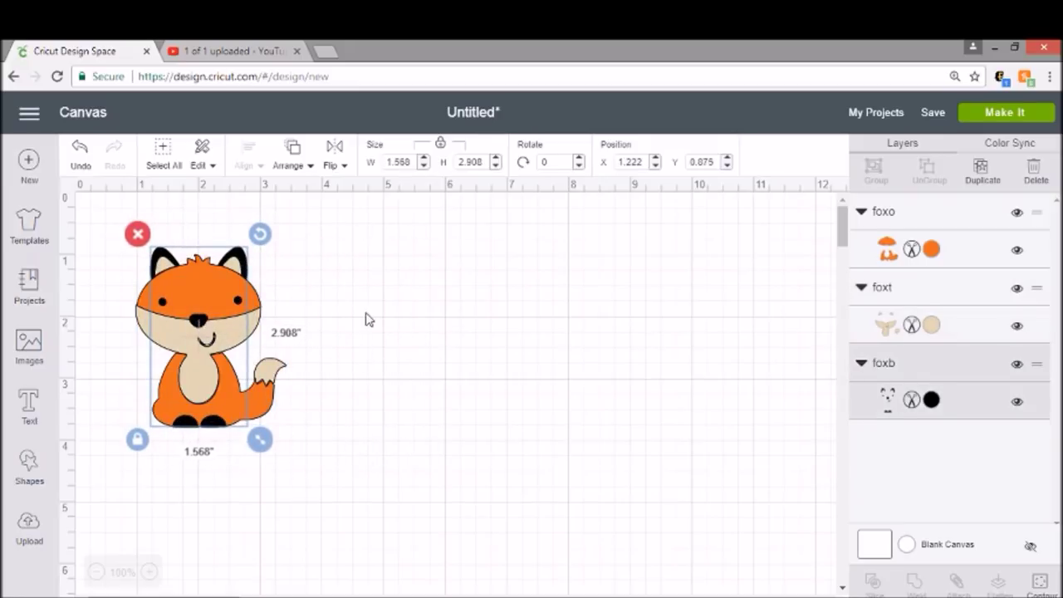
pyautogui.click(201, 323)
pyautogui.moveTo(202, 323); pyautogui.dragTo(202, 321)
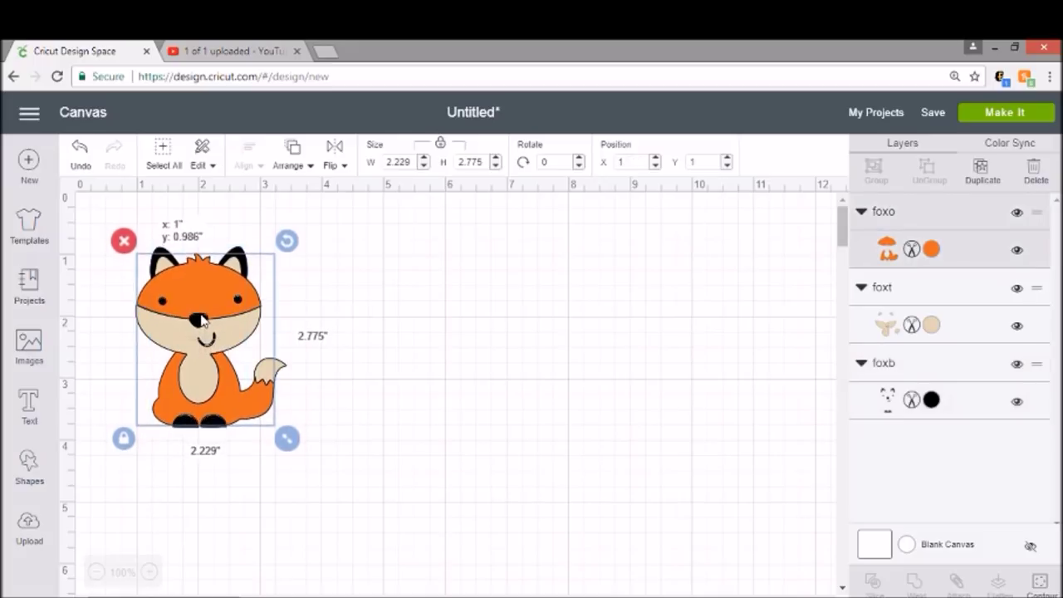
pyautogui.moveTo(203, 322); pyautogui.dragTo(202, 322)
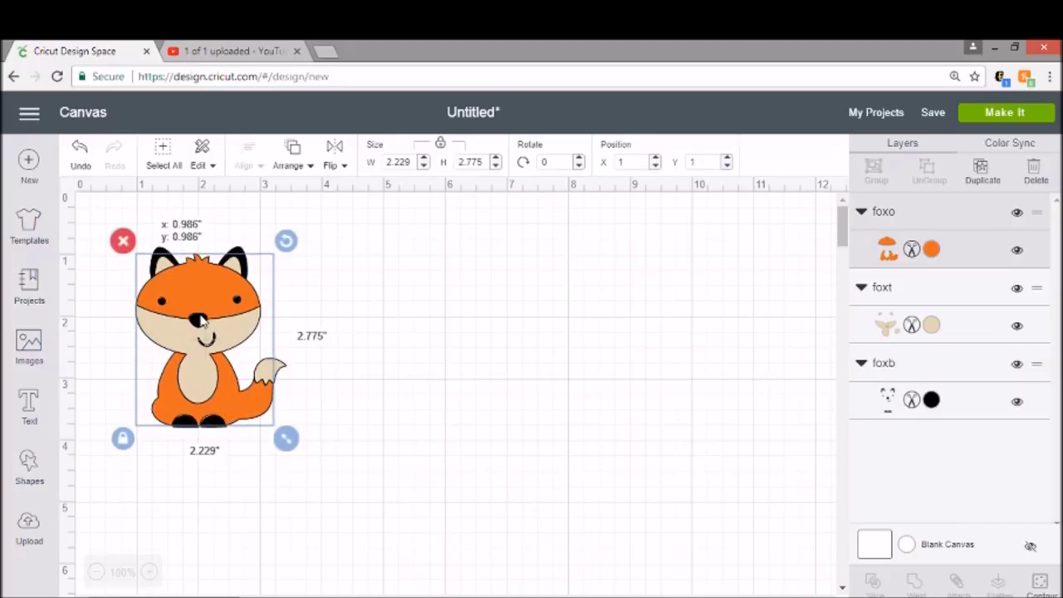
pyautogui.click(432, 325)
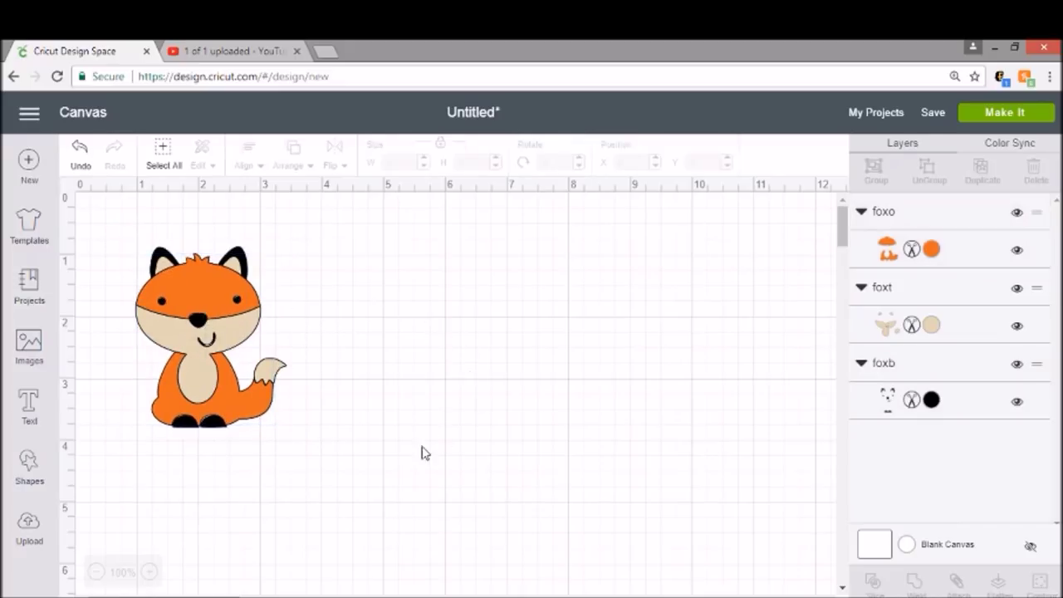
pyautogui.click(209, 430)
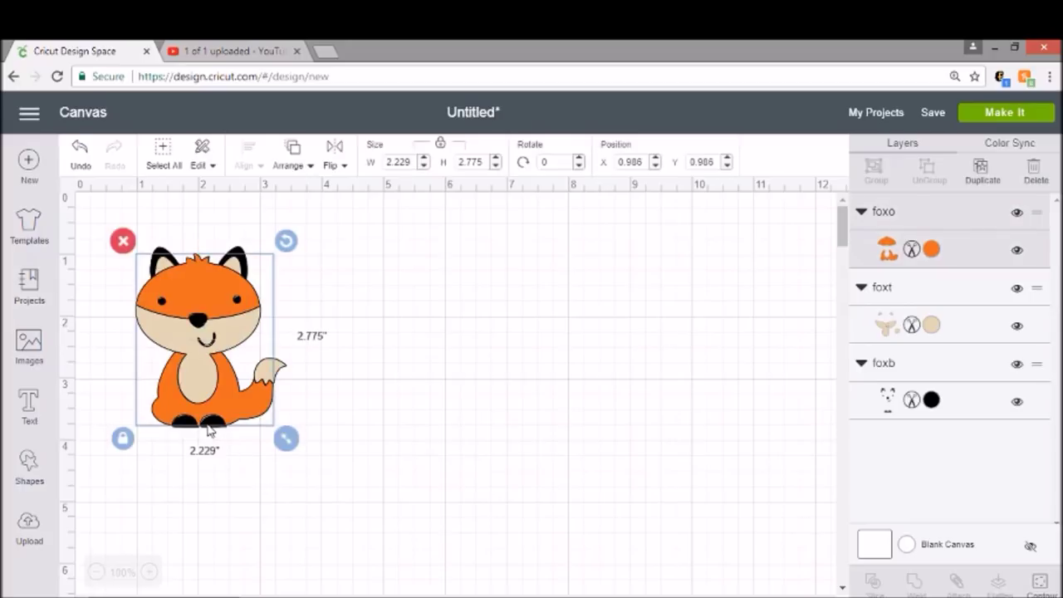
pyautogui.moveTo(206, 430); pyautogui.dragTo(207, 430)
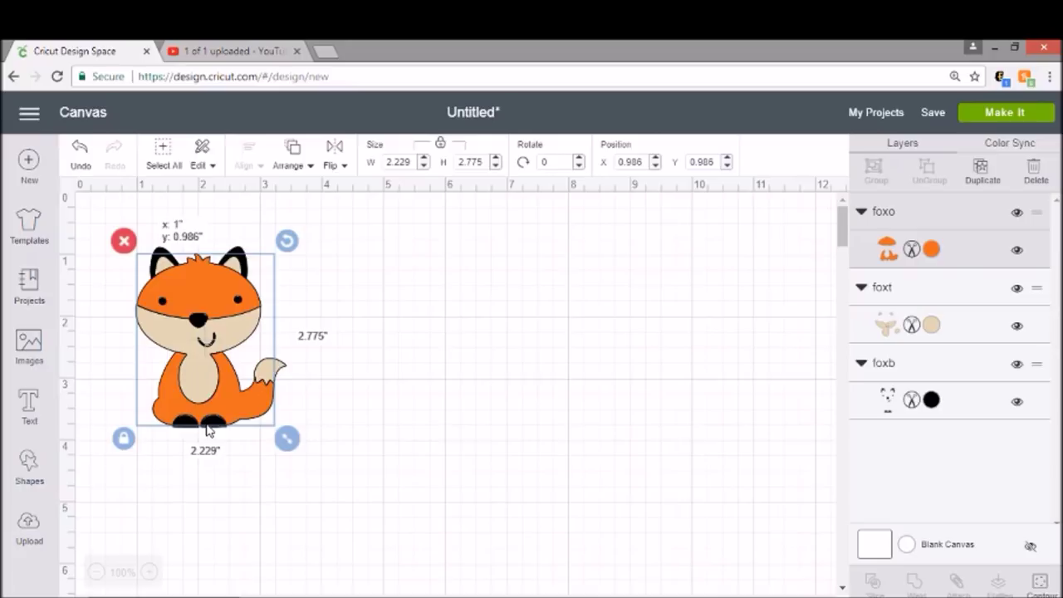
pyautogui.click(378, 386)
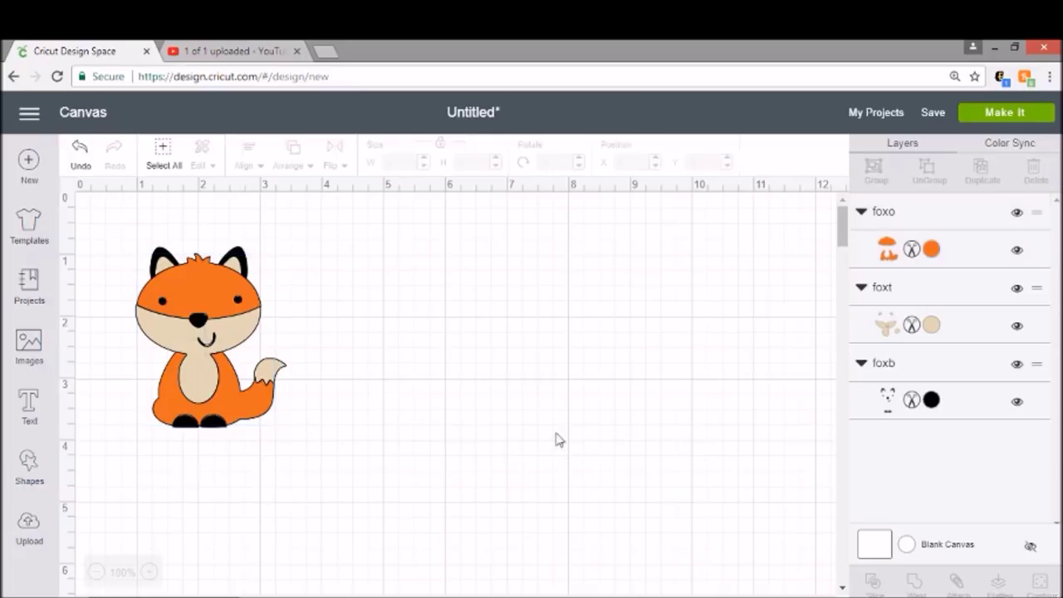
# Select all three fox layers and scale them together to 3.691" by 4.394".
pyautogui.moveTo(531, 440); pyautogui.dragTo(109, 456)
pyautogui.moveTo(344, 437); pyautogui.dragTo(121, 230)
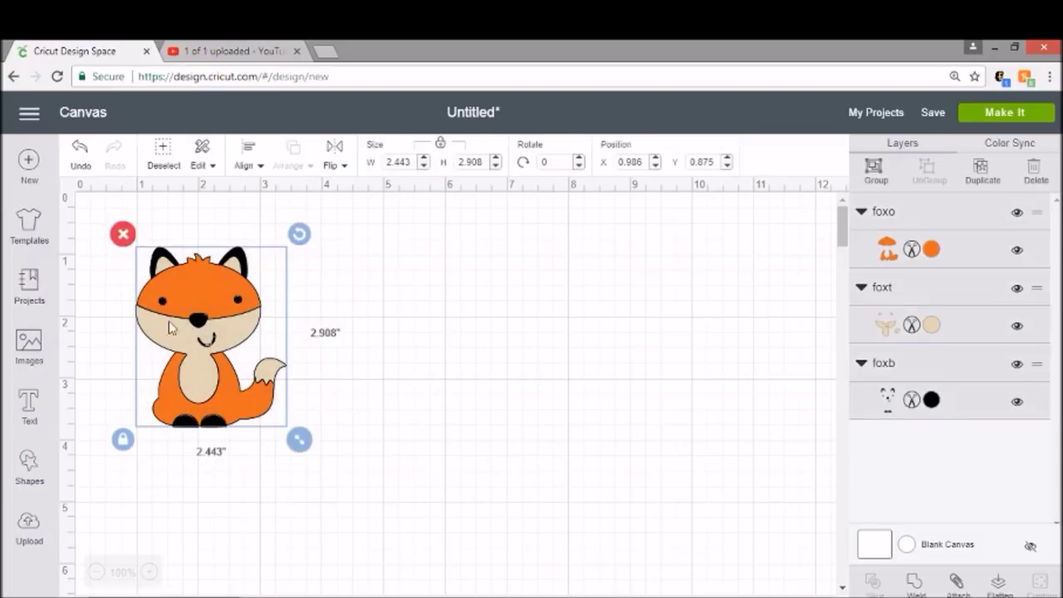
pyautogui.moveTo(300, 450); pyautogui.dragTo(426, 545)
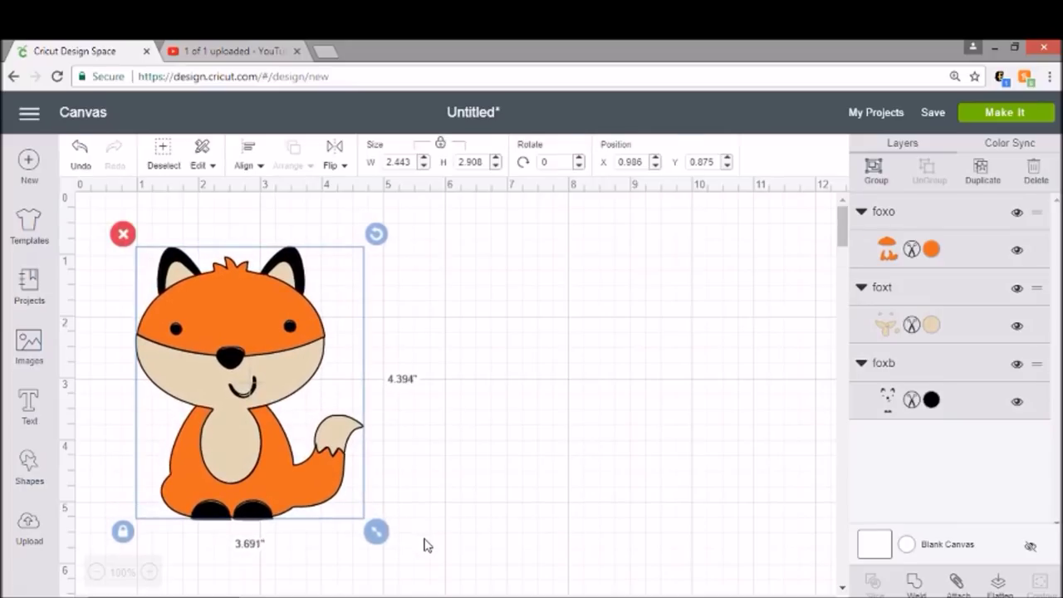
pyautogui.click(475, 471)
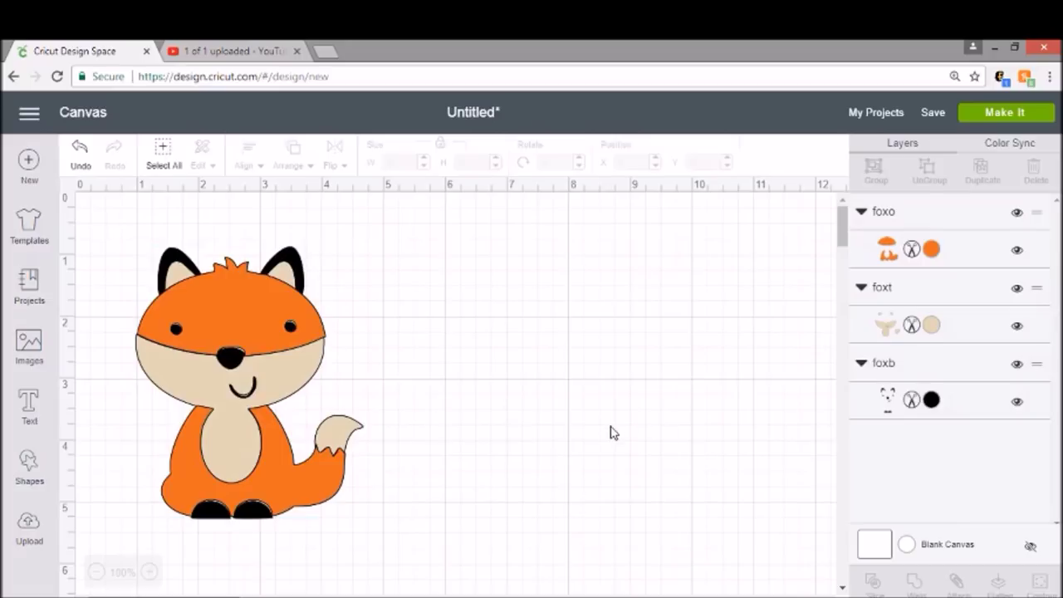
# Send the fox to Make It and preview the orange, cream and black mats.
pyautogui.click(1009, 118)
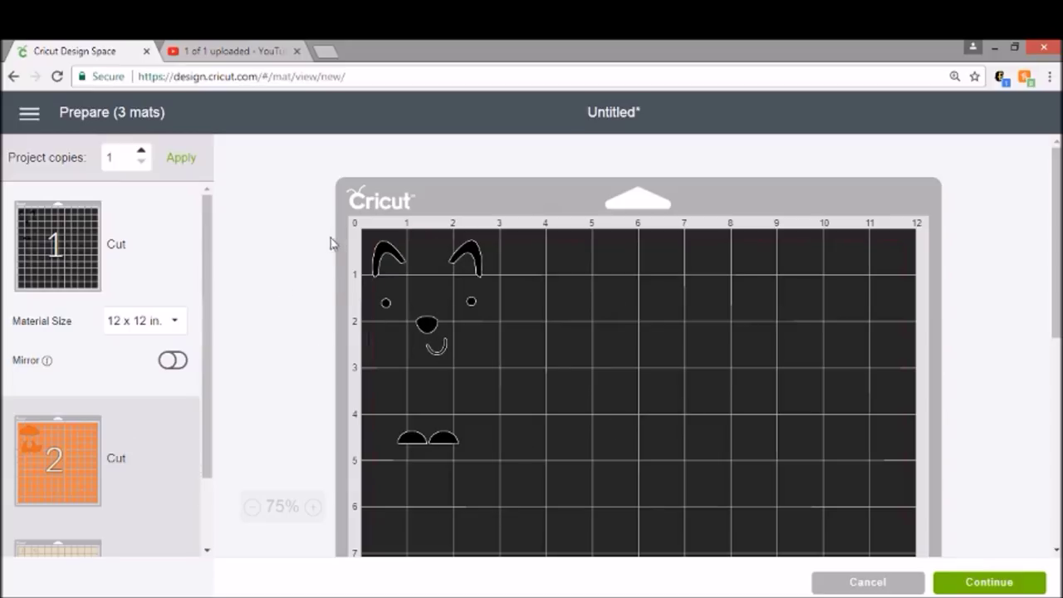
pyautogui.click(47, 478)
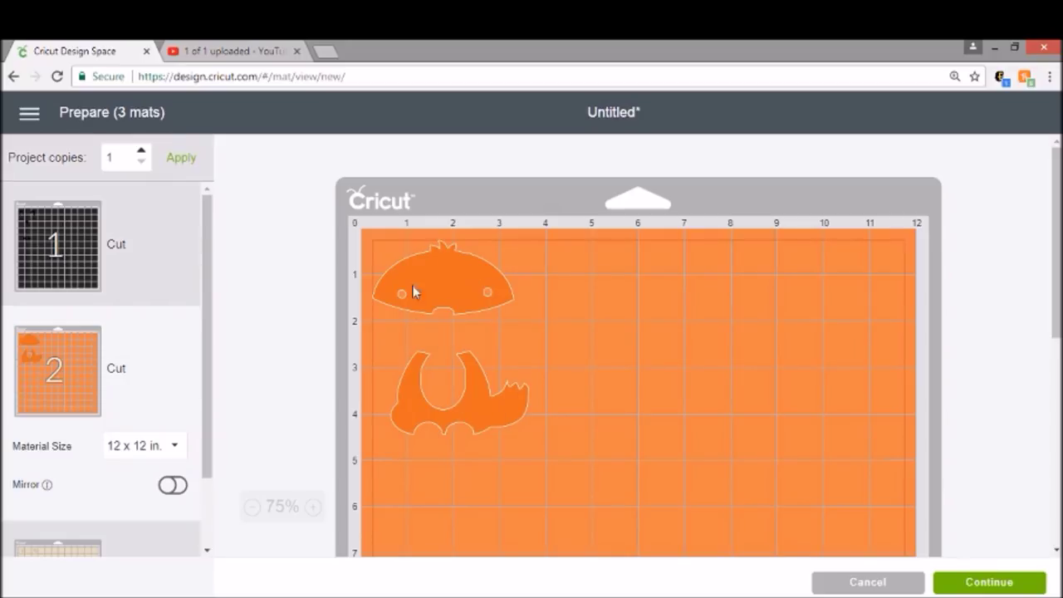
pyautogui.moveTo(209, 385); pyautogui.dragTo(211, 446)
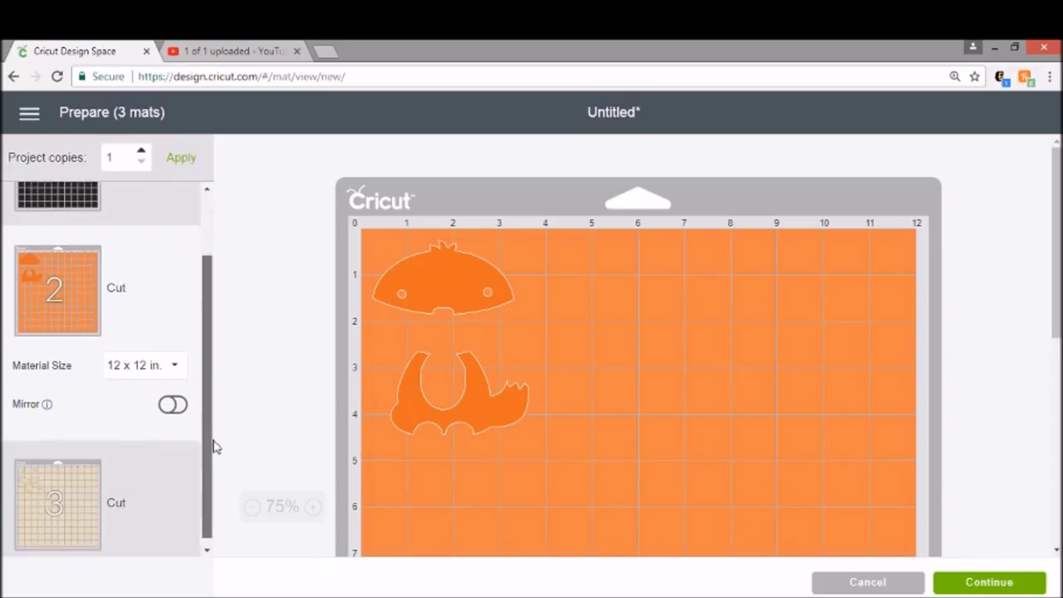
pyautogui.click(58, 501)
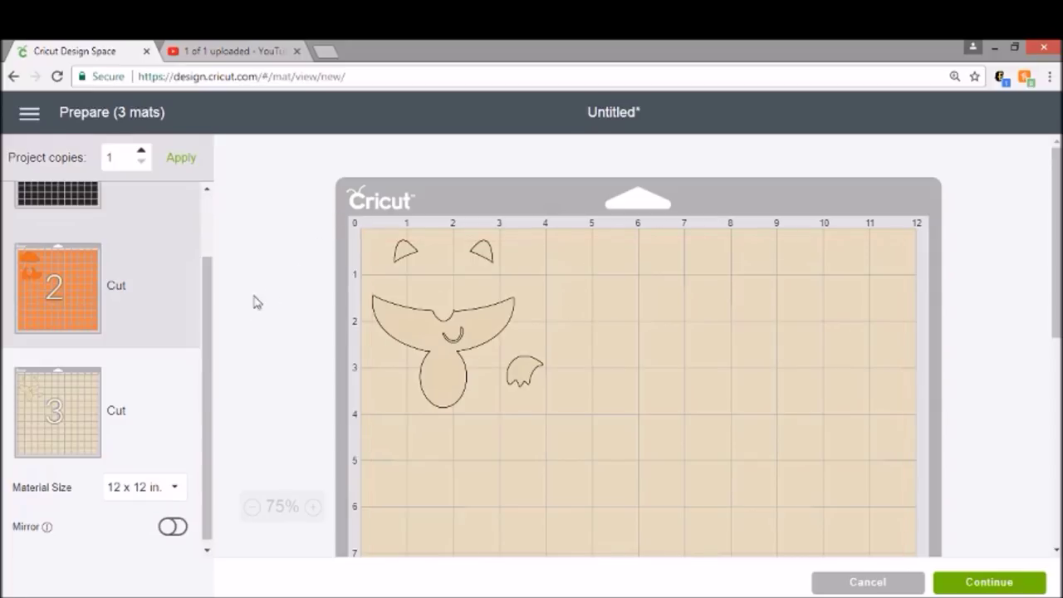
pyautogui.moveTo(205, 351); pyautogui.dragTo(221, 263)
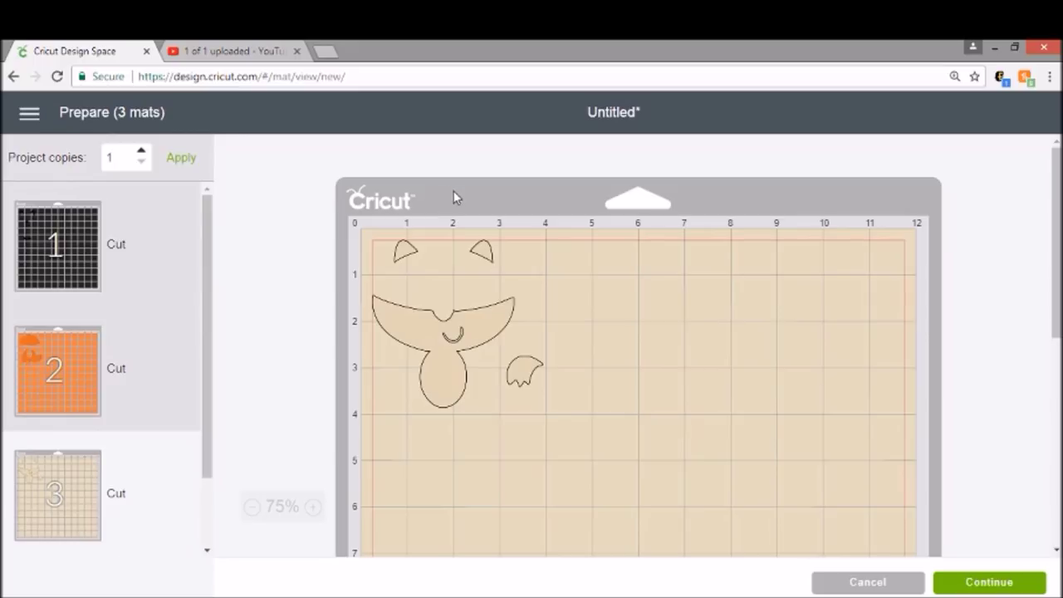
pyautogui.click(73, 243)
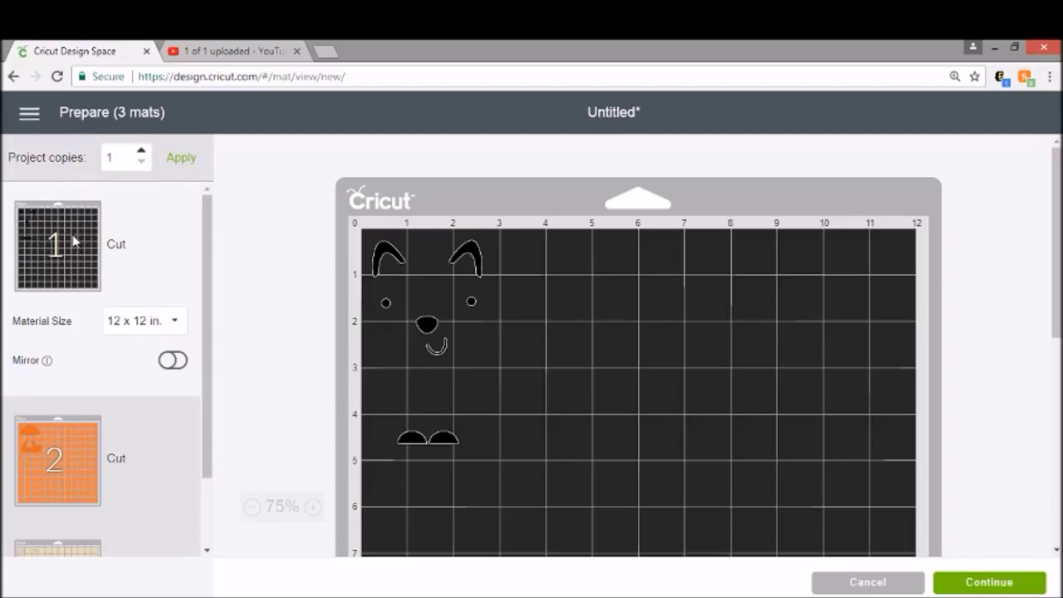